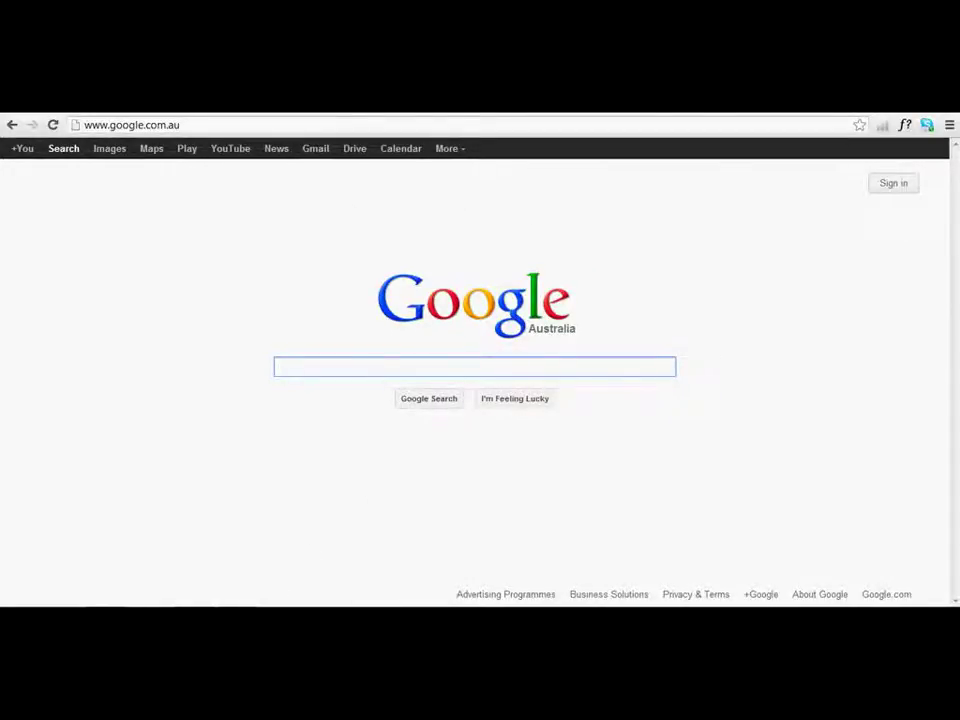
# Shorten the Notepad breakpoint window, minimize HyperCam, and move Notepad to the right half.
pyautogui.click(560, 620)
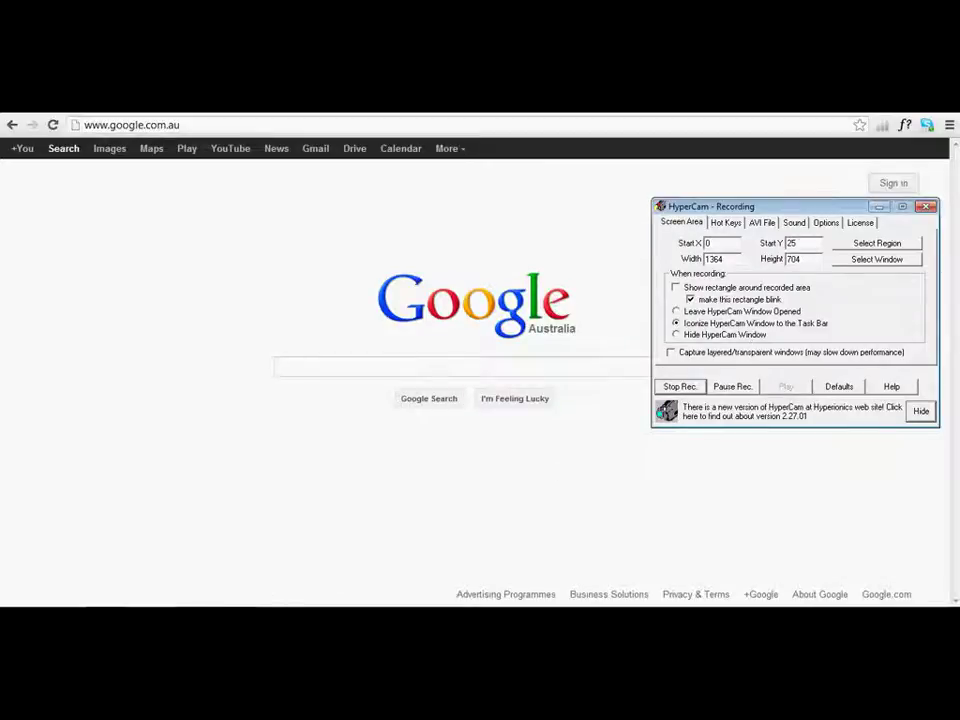
pyautogui.hotkey('alt', 'Tab')
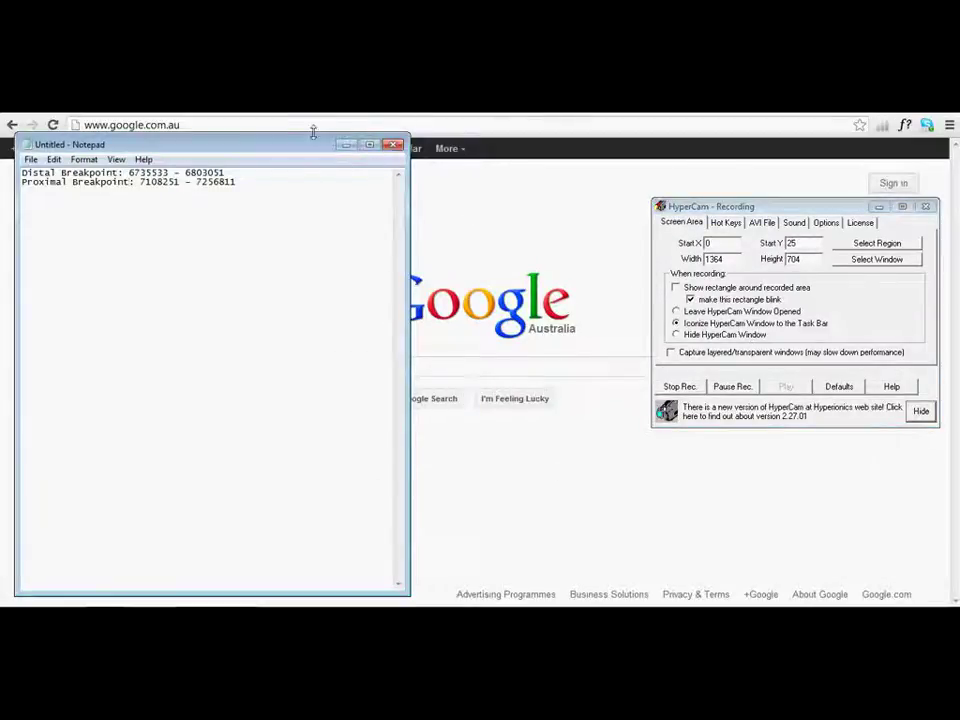
pyautogui.moveTo(313, 132); pyautogui.dragTo(318, 222)
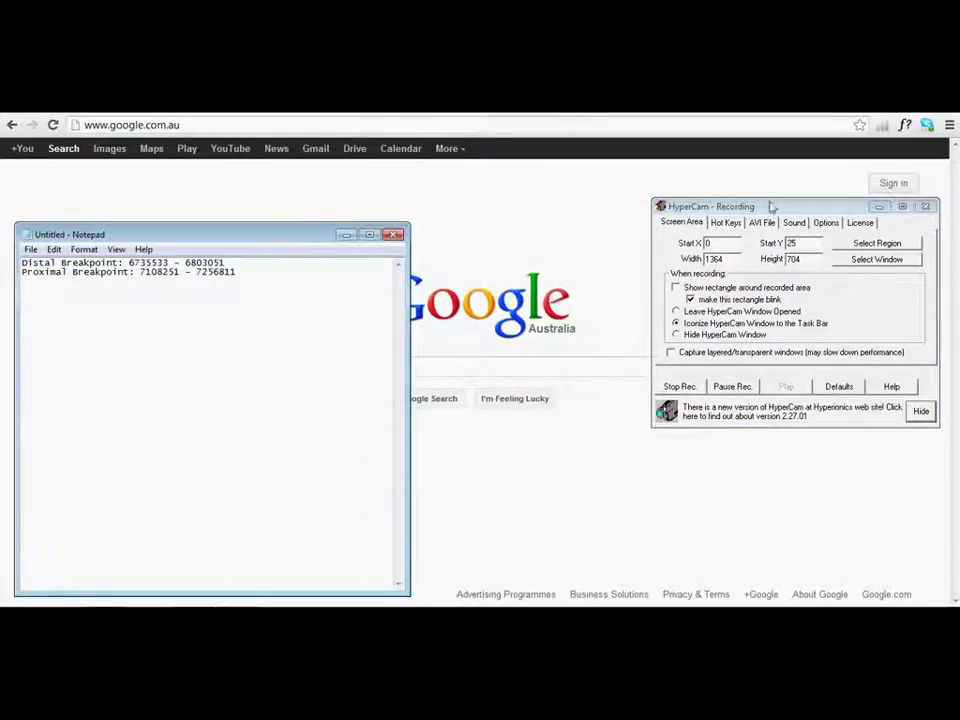
pyautogui.click(878, 206)
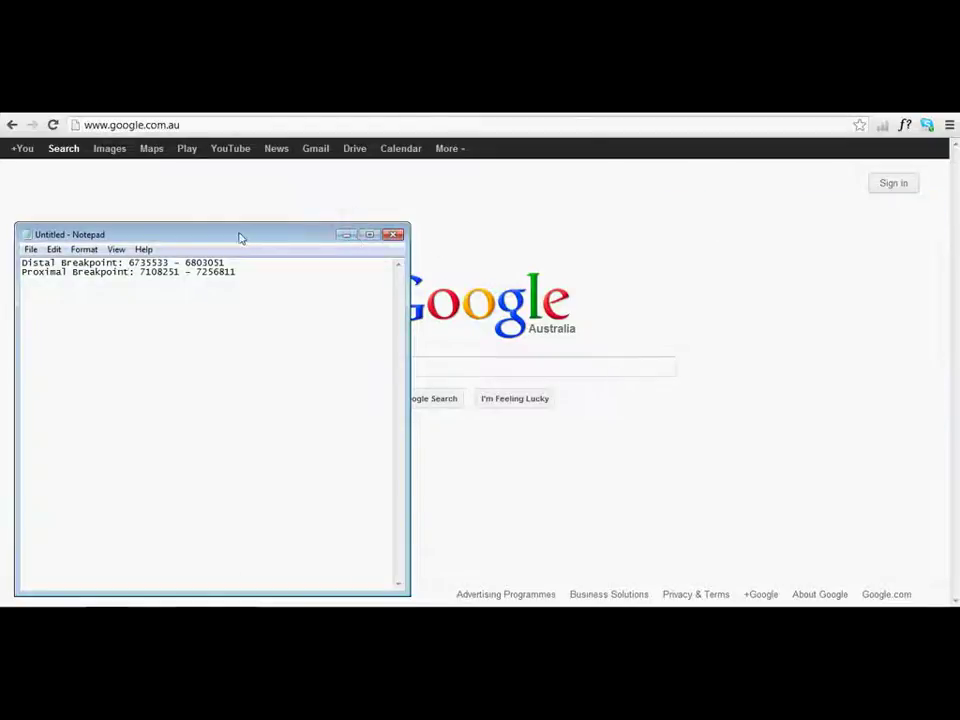
pyautogui.moveTo(240, 237)
pyautogui.mouseDown()
pyautogui.moveTo(767, 200)
pyautogui.moveTo(722, 236)
pyautogui.moveTo(548, 222)
pyautogui.mouseUp()
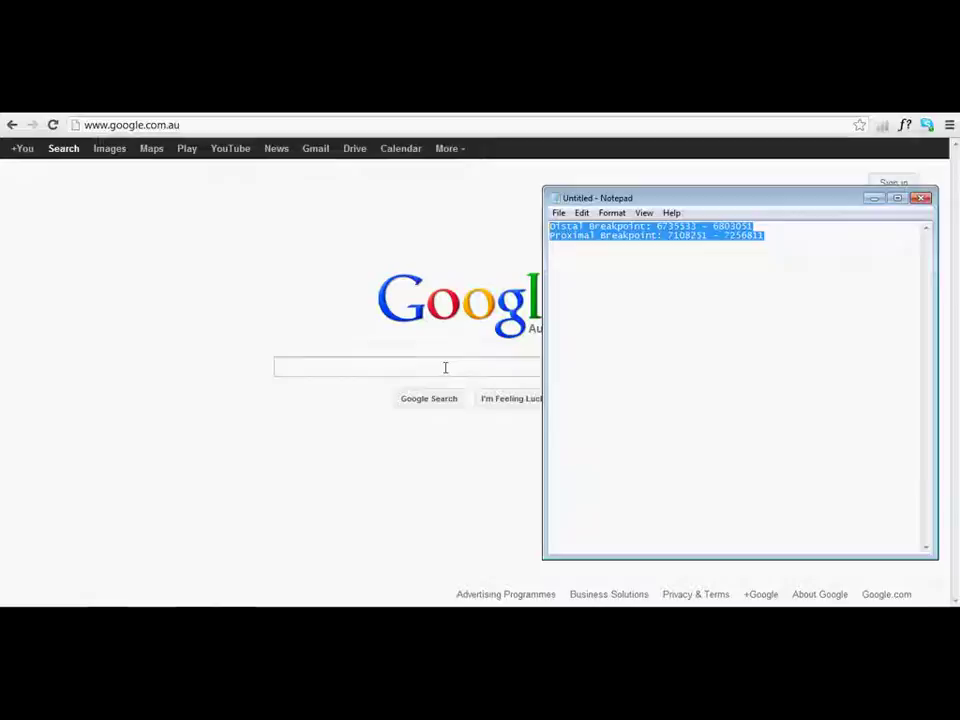
# Search Google for 'ucsc' and open the UCSC Genome Browser Home result.
pyautogui.click(409, 368)
pyautogui.write('u')
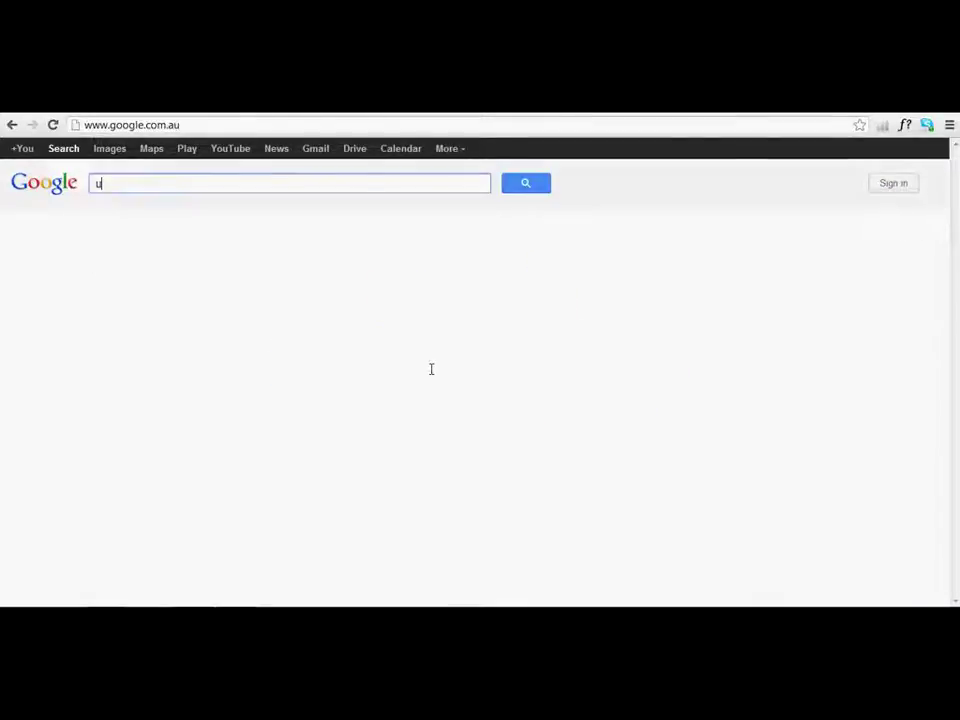
pyautogui.write('csc')
pyautogui.press('Return')
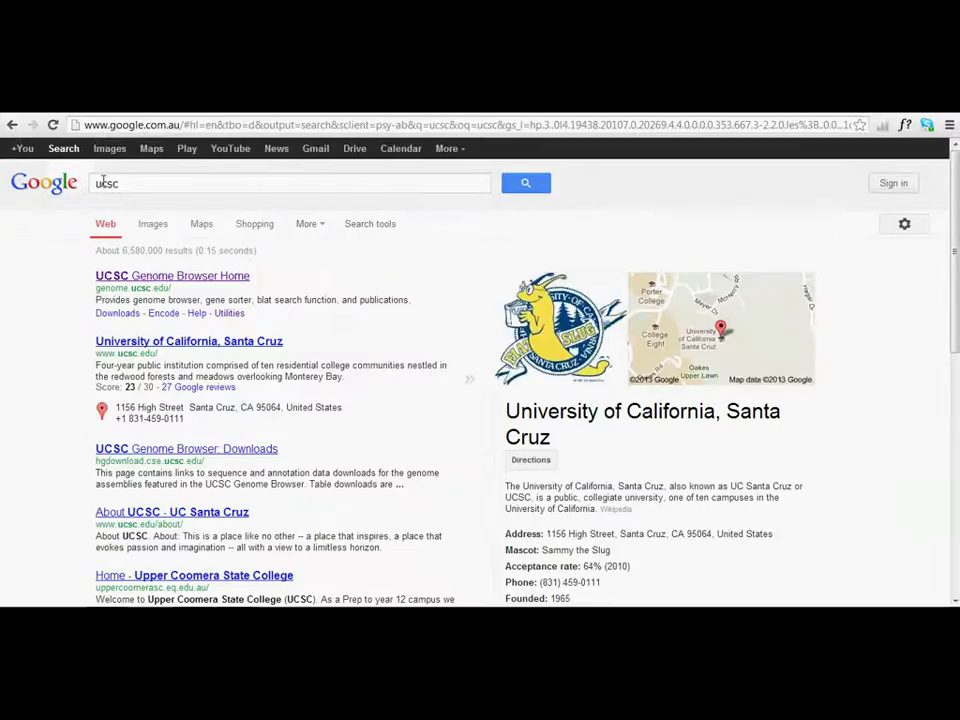
pyautogui.click(148, 283)
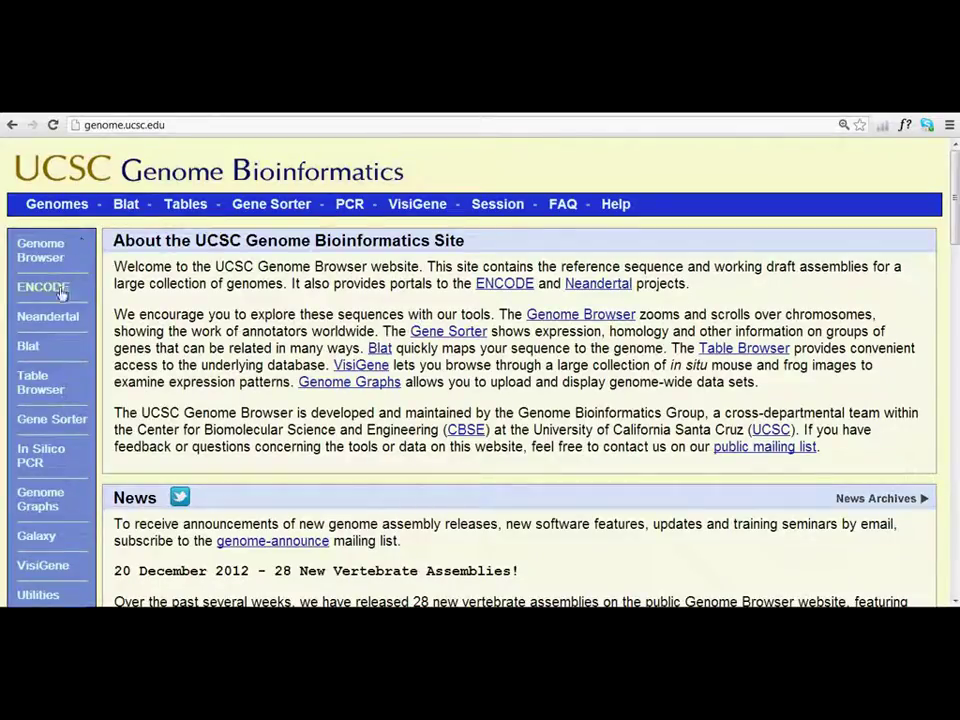
# Open the Genome Browser gateway and keep the Mar. 2006 (NCBI36/hg18) human assembly.
pyautogui.click(64, 252)
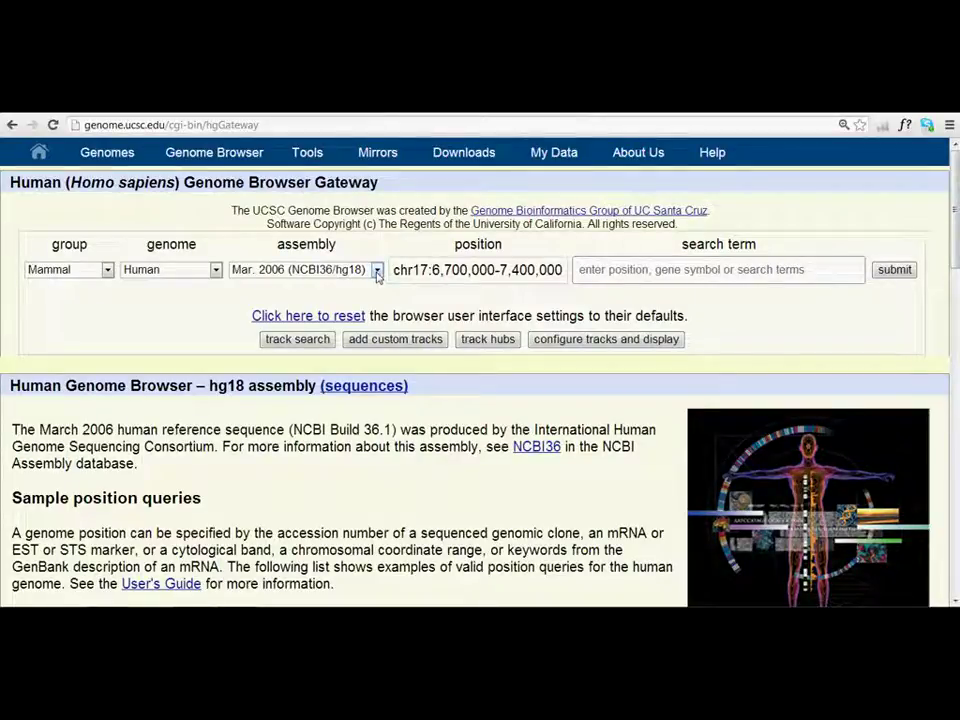
pyautogui.click(377, 272)
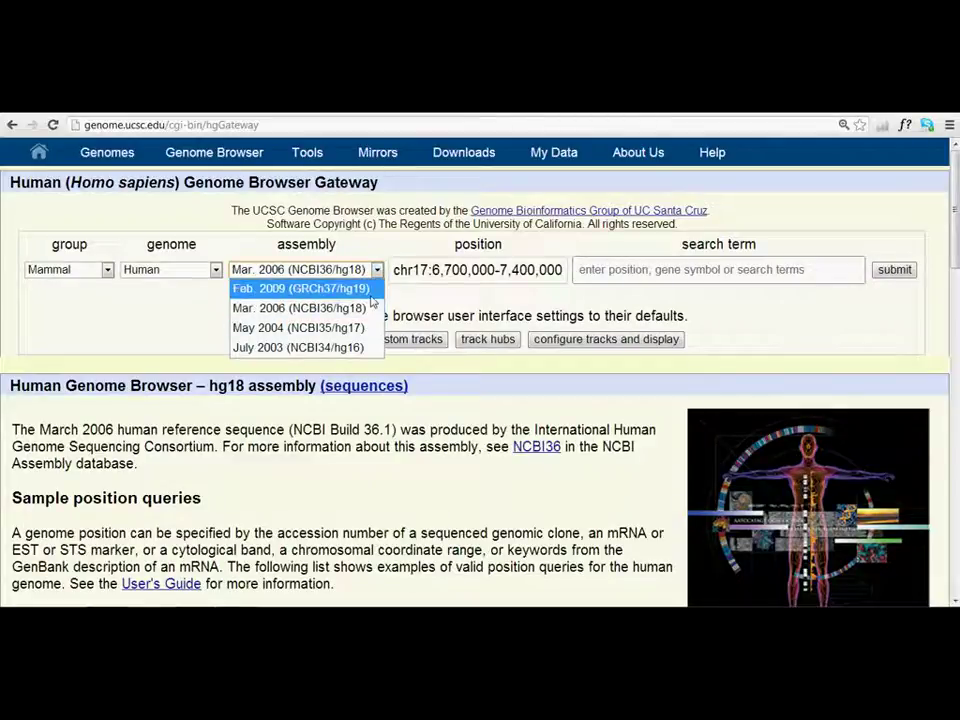
pyautogui.click(367, 312)
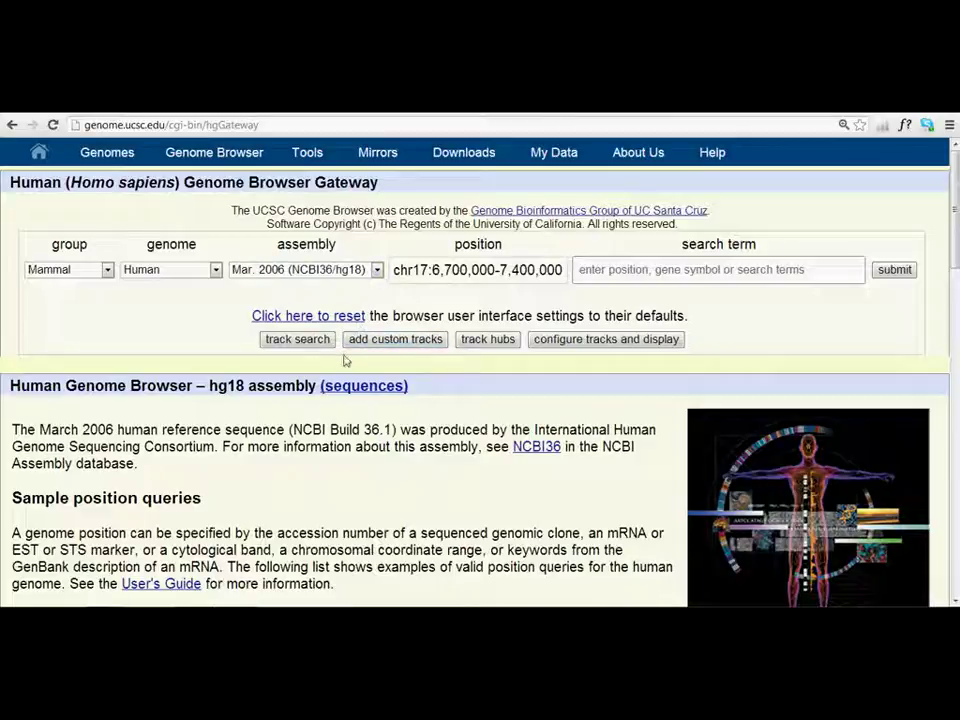
# Go to Add Custom Tracks from the hg18 gateway and focus the paste data box.
pyautogui.click(487, 342)
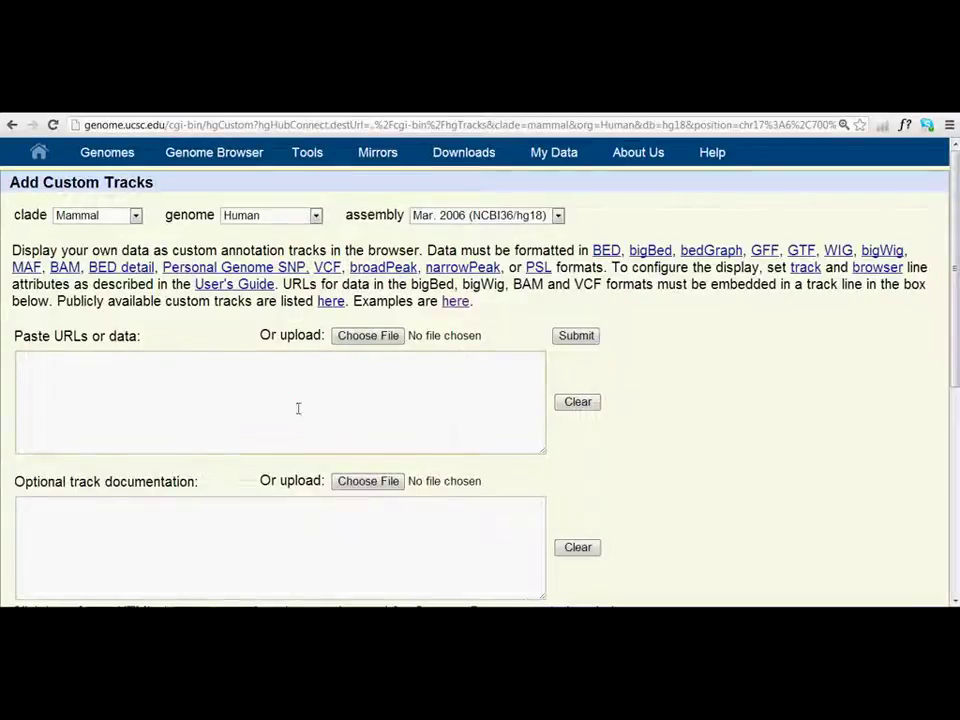
pyautogui.click(298, 406)
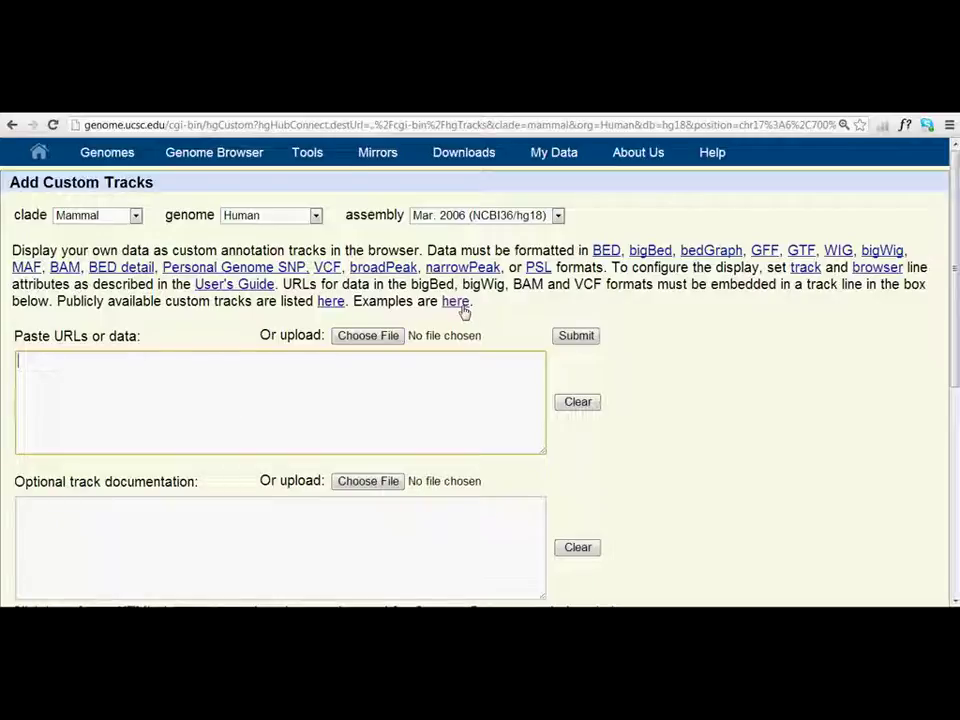
pyautogui.moveTo(480, 309)
pyautogui.mouseDown()
pyautogui.moveTo(386, 313)
pyautogui.moveTo(351, 302)
pyautogui.mouseUp()
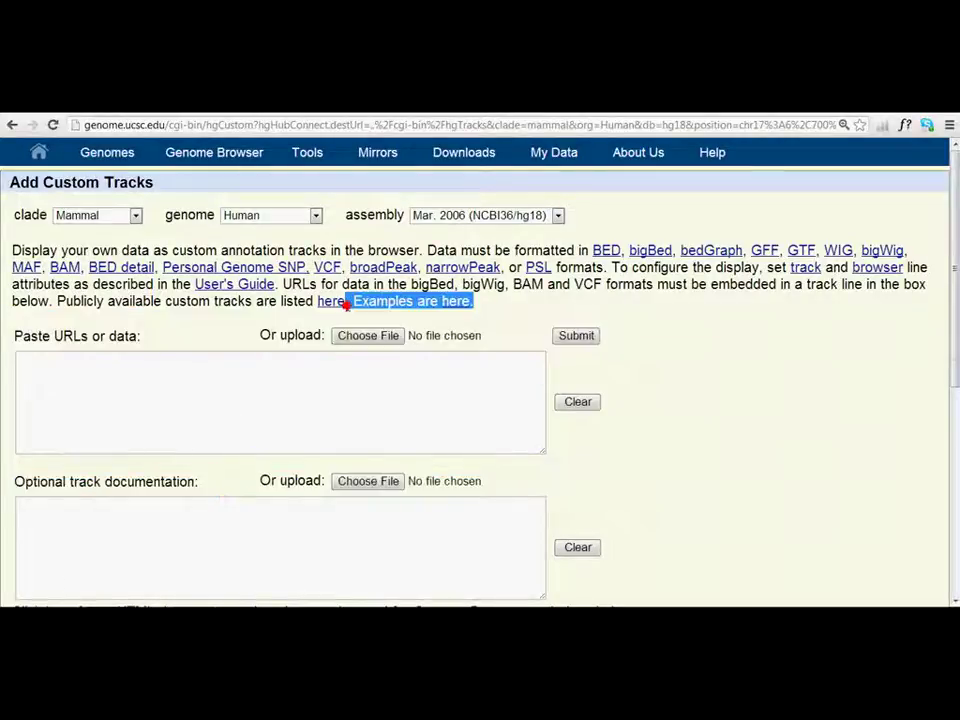
# On the custom track examples page, select and copy the Example 2 BED text.
pyautogui.click(458, 309)
pyautogui.scroll(-1, 430, 375)
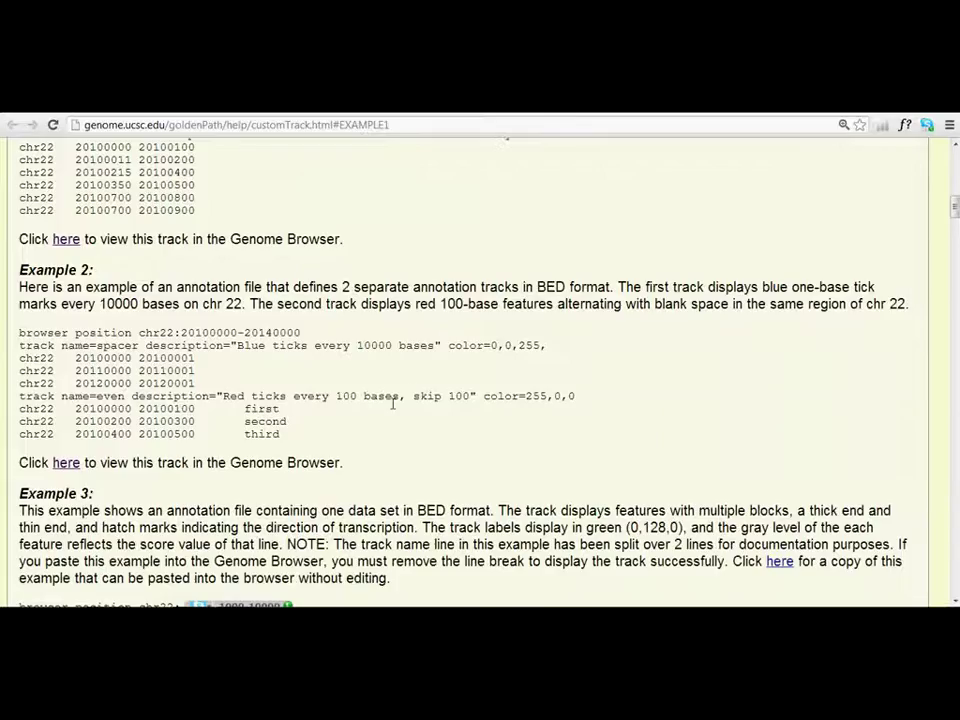
pyautogui.scroll(3, 320, 380)
pyautogui.scroll(-3, 231, 279)
pyautogui.scroll(-1, 100, 200)
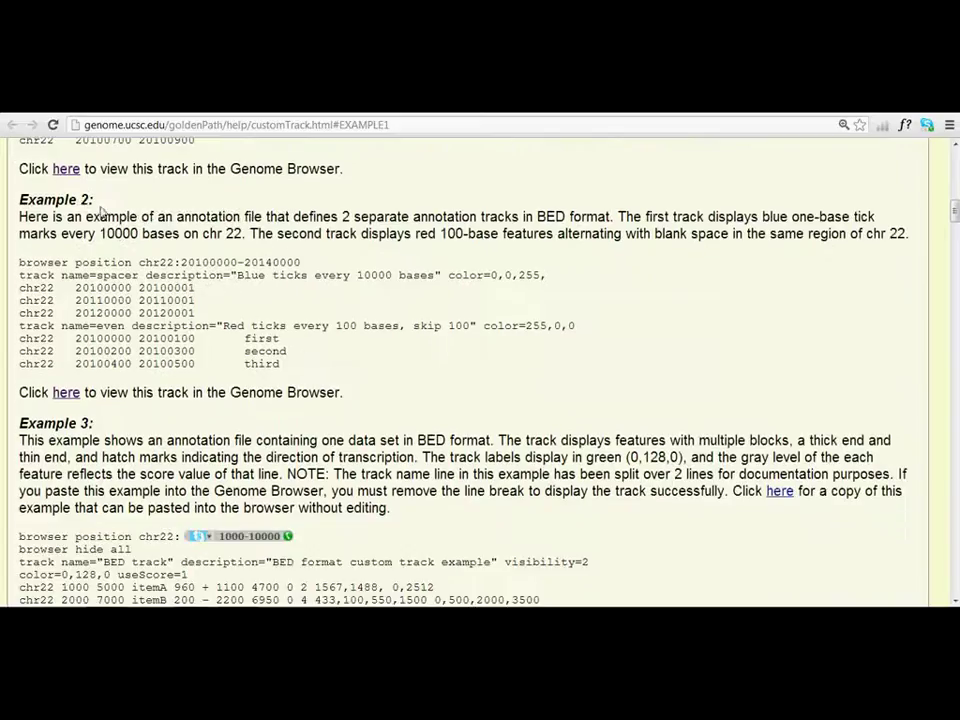
pyautogui.scroll(3, 100, 210)
pyautogui.scroll(-1, 160, 350)
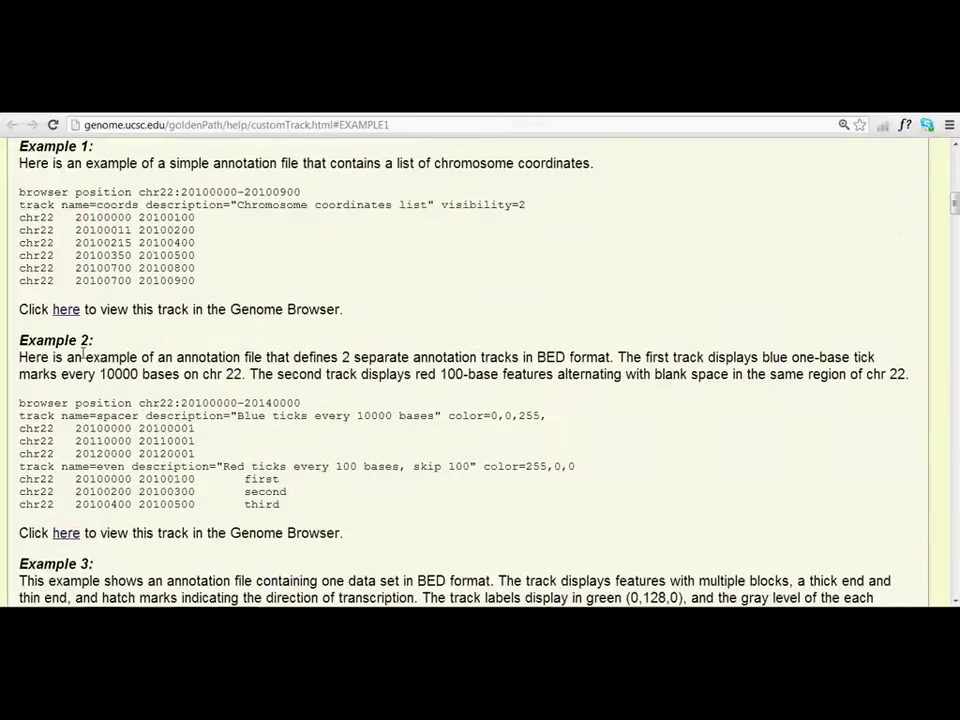
pyautogui.moveTo(281, 505)
pyautogui.mouseDown()
pyautogui.moveTo(48, 427)
pyautogui.moveTo(18, 402)
pyautogui.mouseUp()
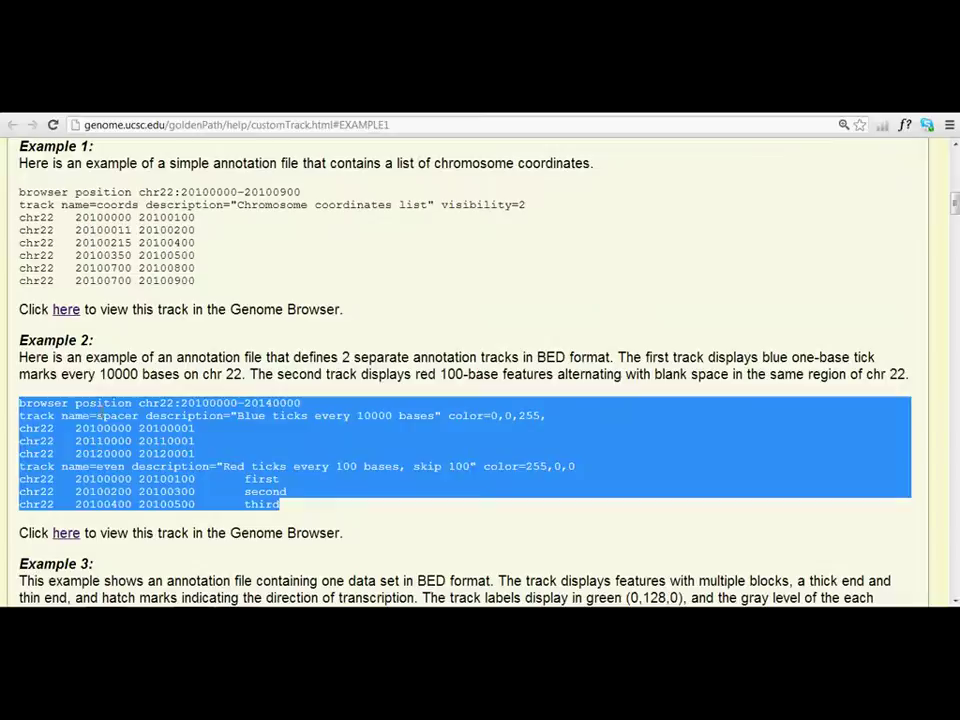
pyautogui.rightClick(106, 406)
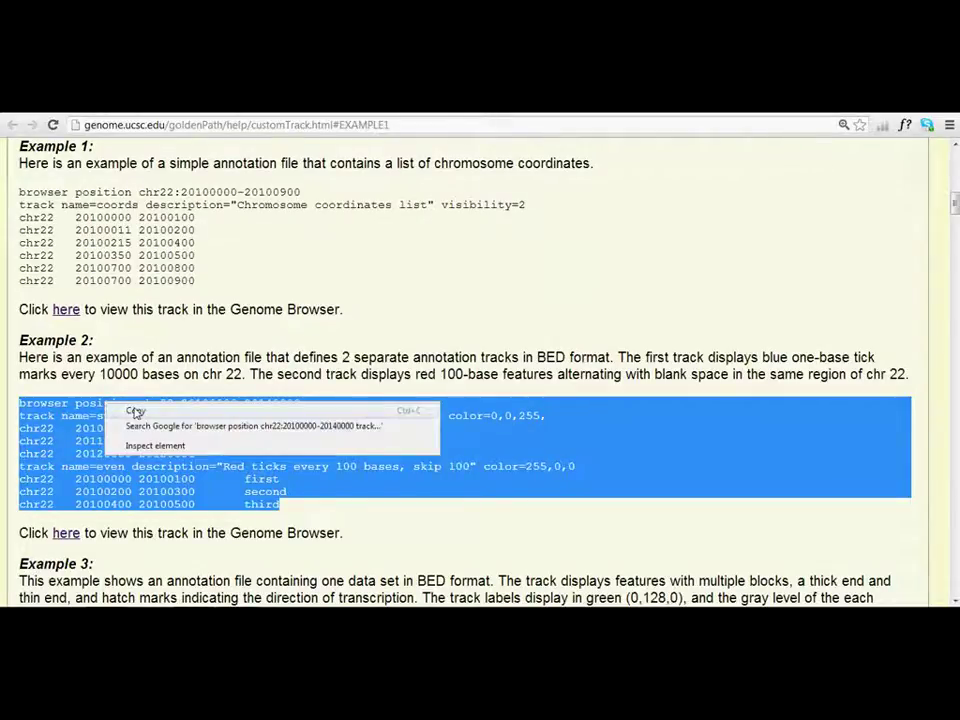
pyautogui.click(147, 414)
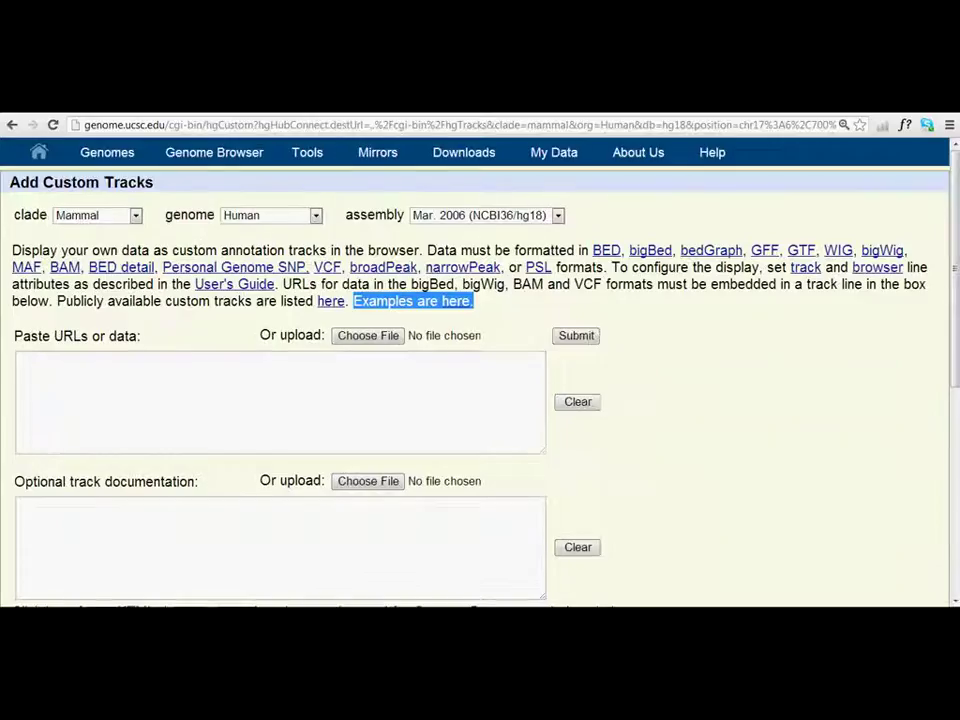
pyautogui.rightClick(210, 379)
pyautogui.click(296, 456)
pyautogui.scroll(5, 352, 440)
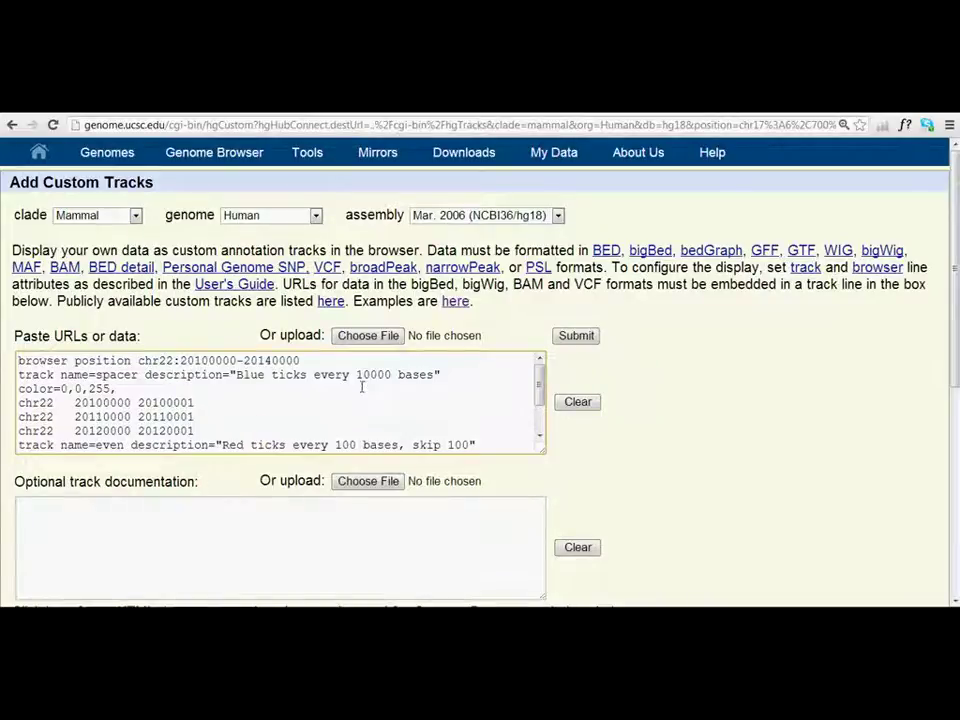
pyautogui.tripleClick(160, 360)
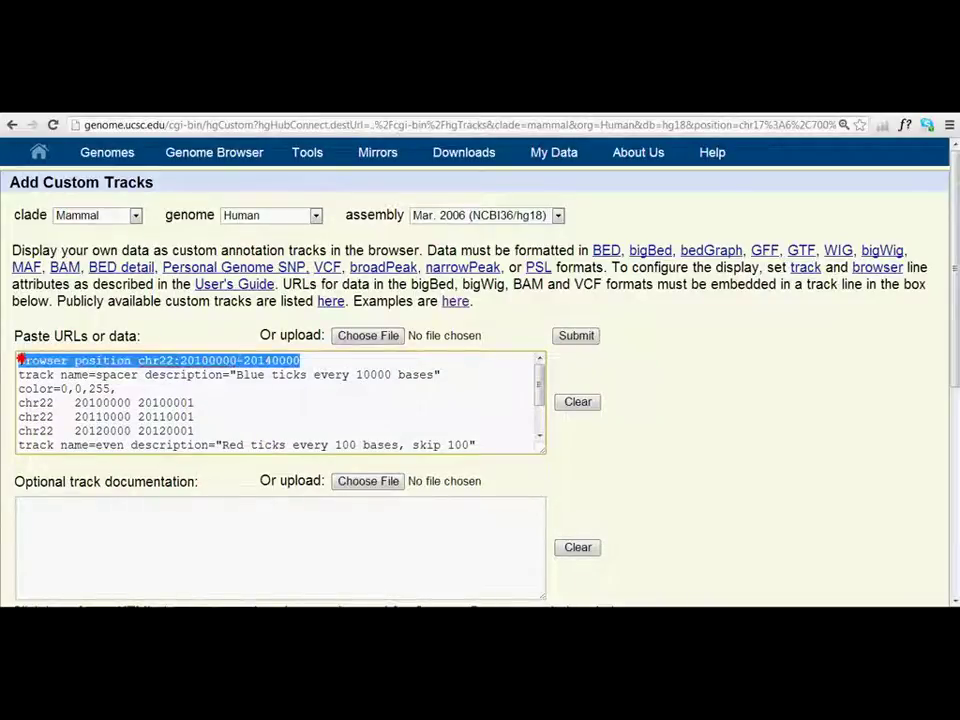
pyautogui.click(130, 361)
pyautogui.moveTo(141, 361); pyautogui.dragTo(186, 363)
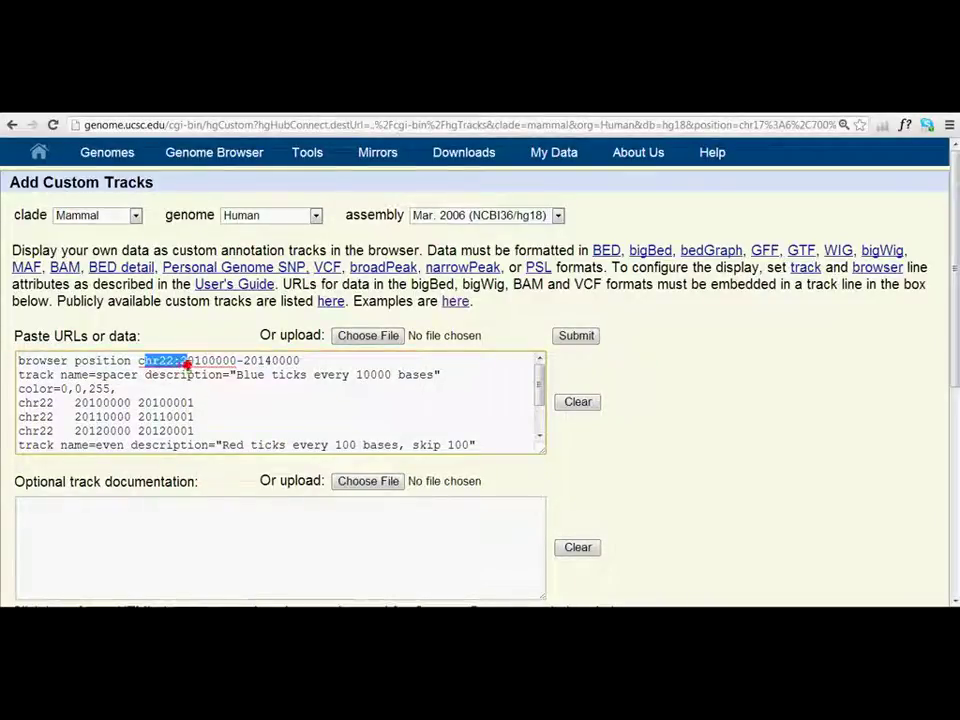
pyautogui.click(311, 362)
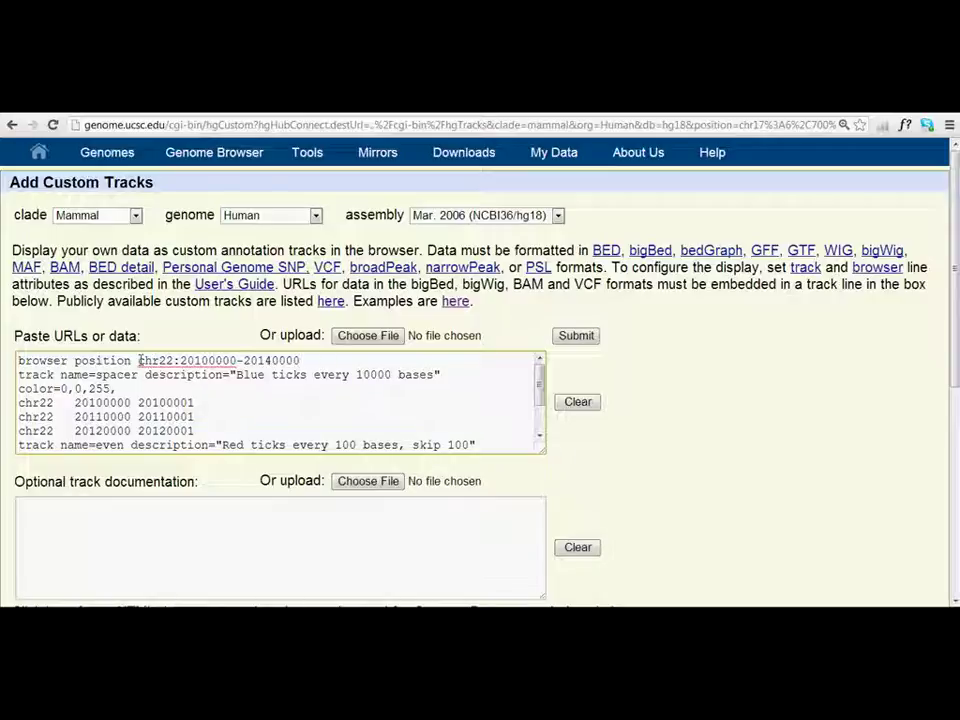
pyautogui.moveTo(139, 360); pyautogui.dragTo(303, 362)
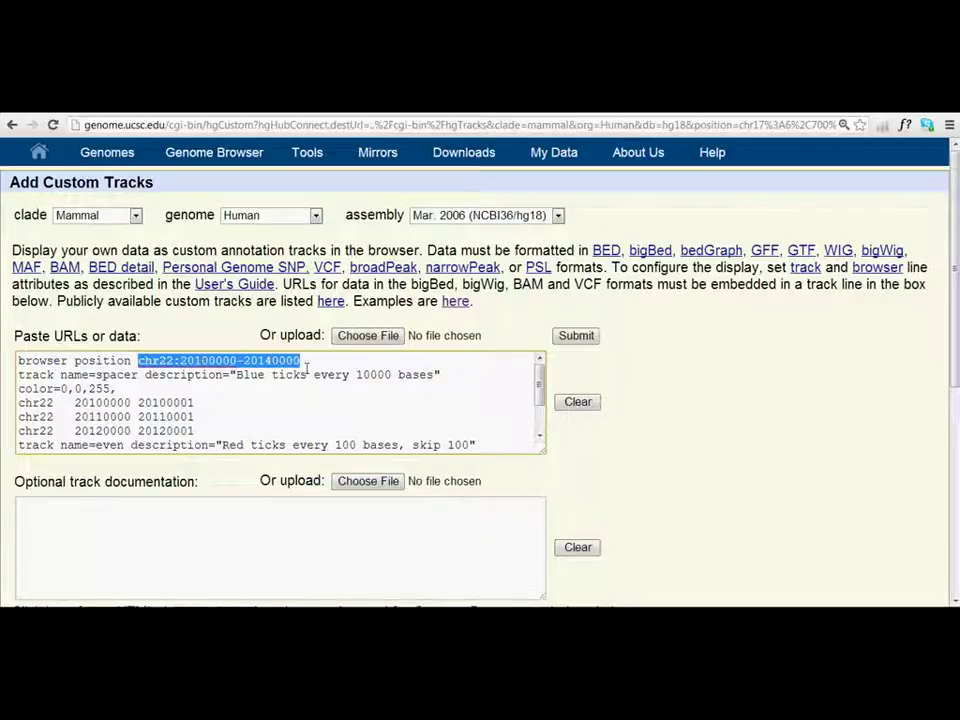
# Add blank lines above and below the breakpoints in the Notepad notes.
pyautogui.hotkey('alt', 'Tab')
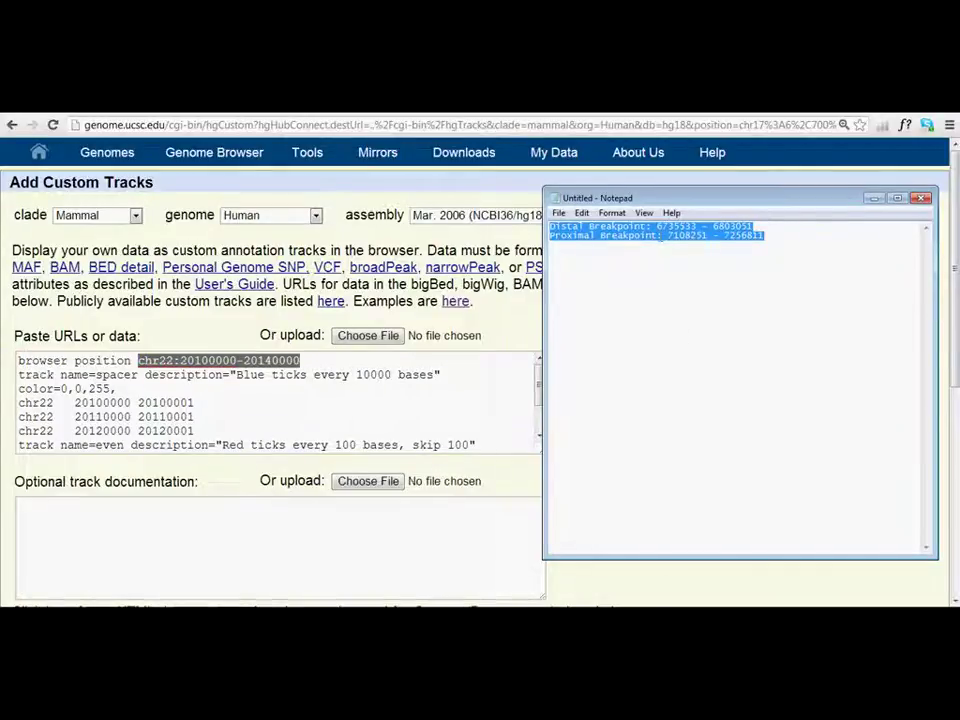
pyautogui.click(656, 236)
pyautogui.press('Return')
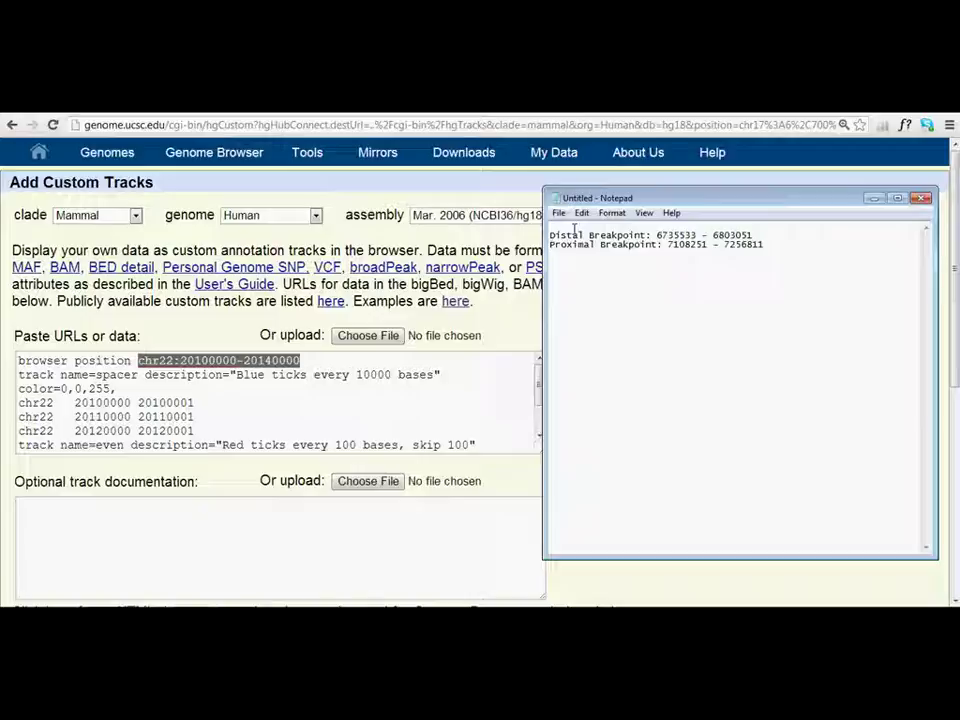
pyautogui.write('Chr17')
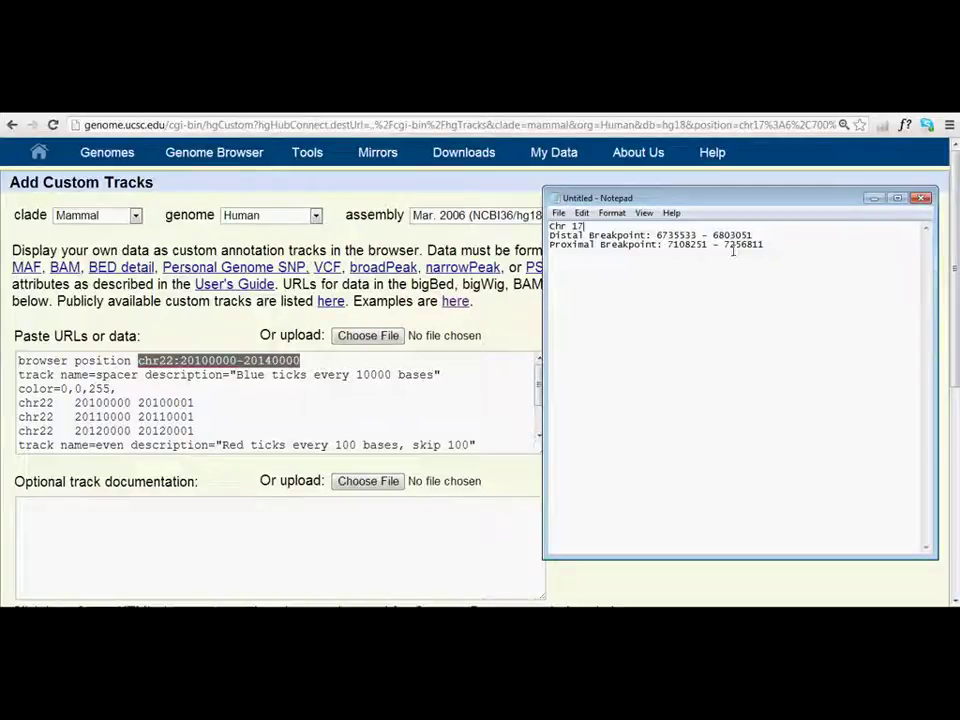
pyautogui.click(790, 249)
pyautogui.press('Return')
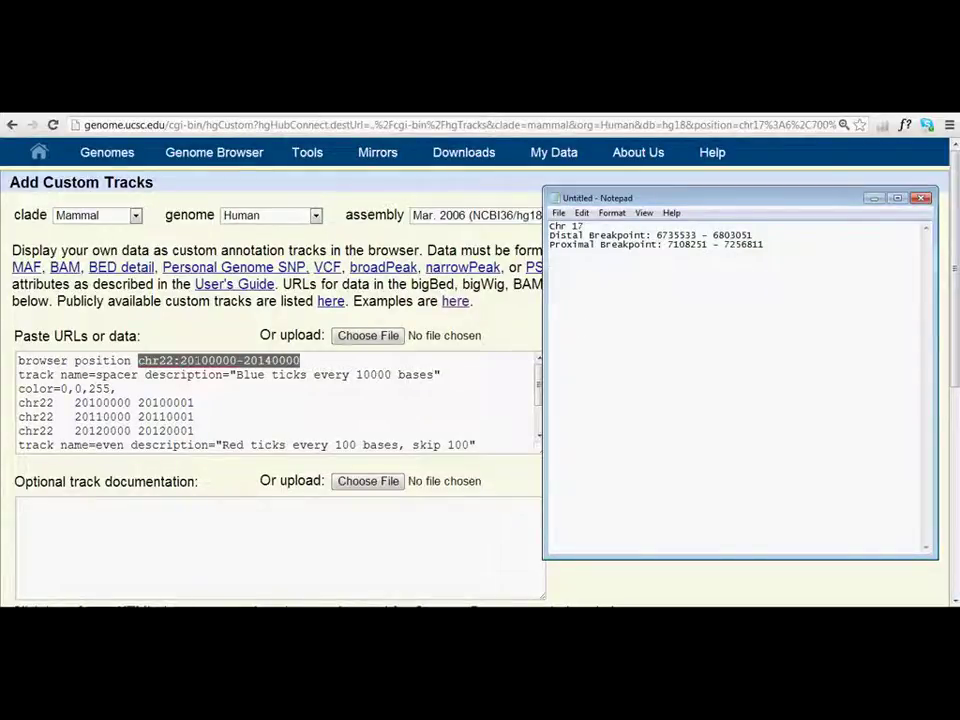
# Change the position line's chromosome to chr17 and its start to 6700000.
pyautogui.click(178, 361)
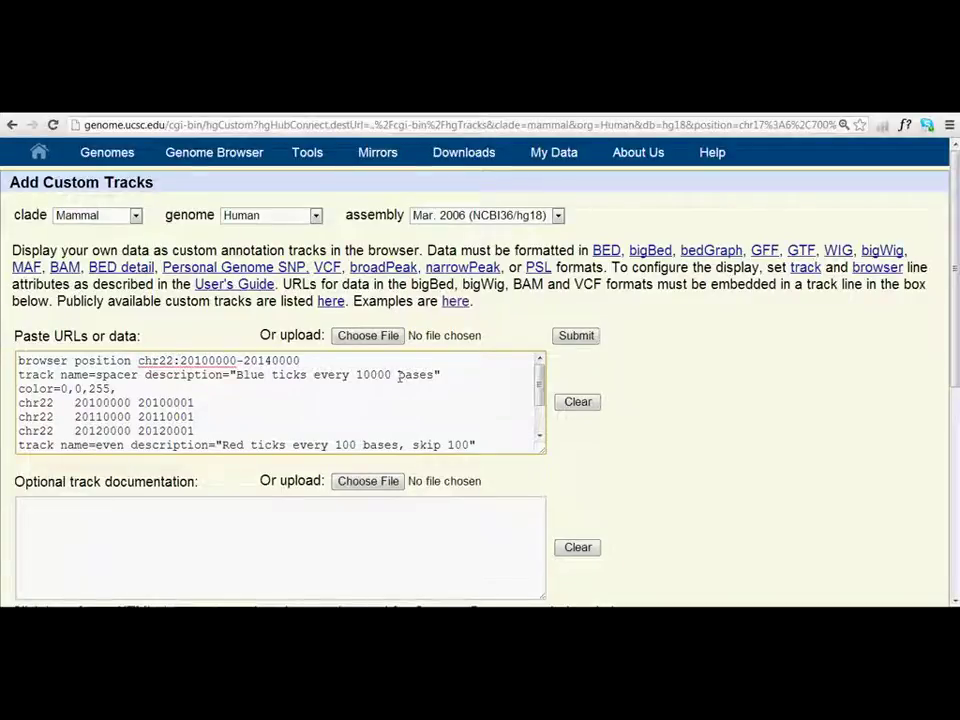
pyautogui.press('BackSpace')
pyautogui.press('BackSpace')
pyautogui.write('17')
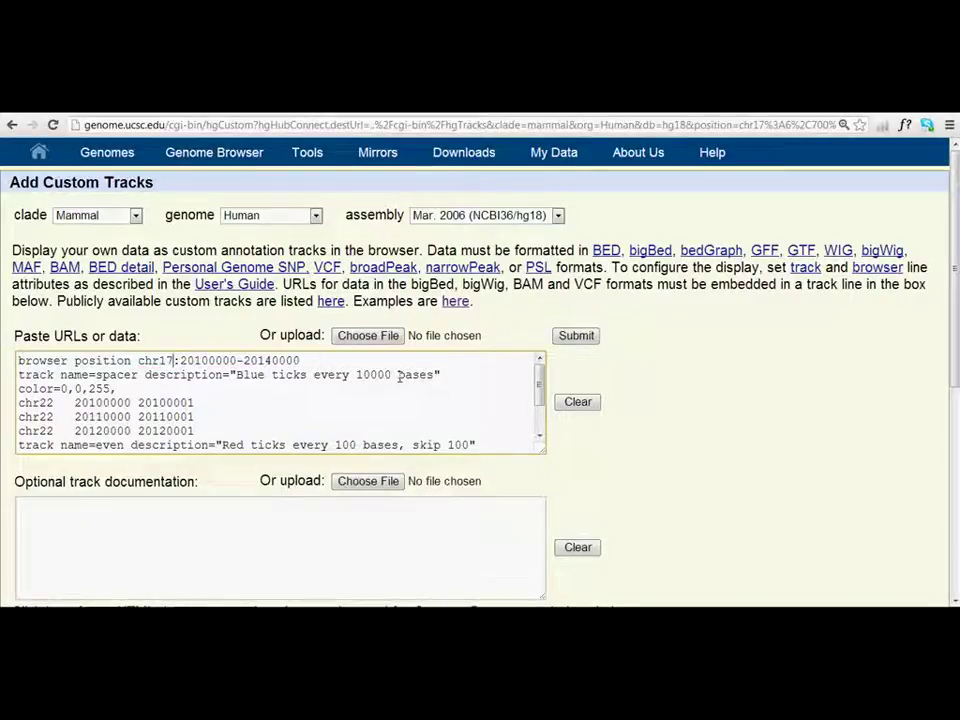
pyautogui.hotkey('alt', 'Tab')
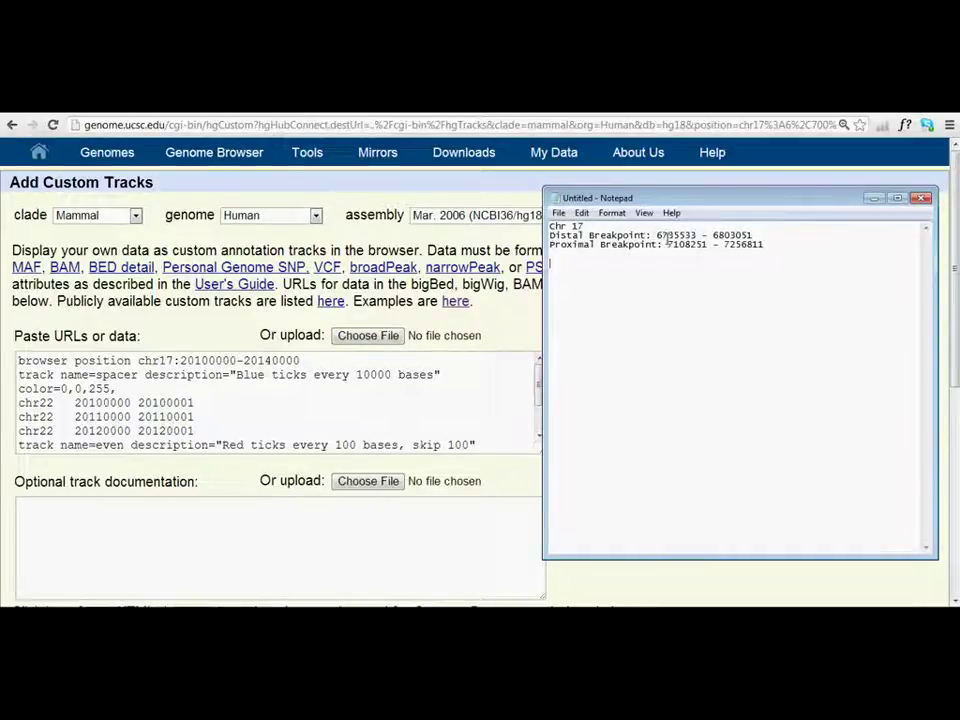
pyautogui.click(222, 360)
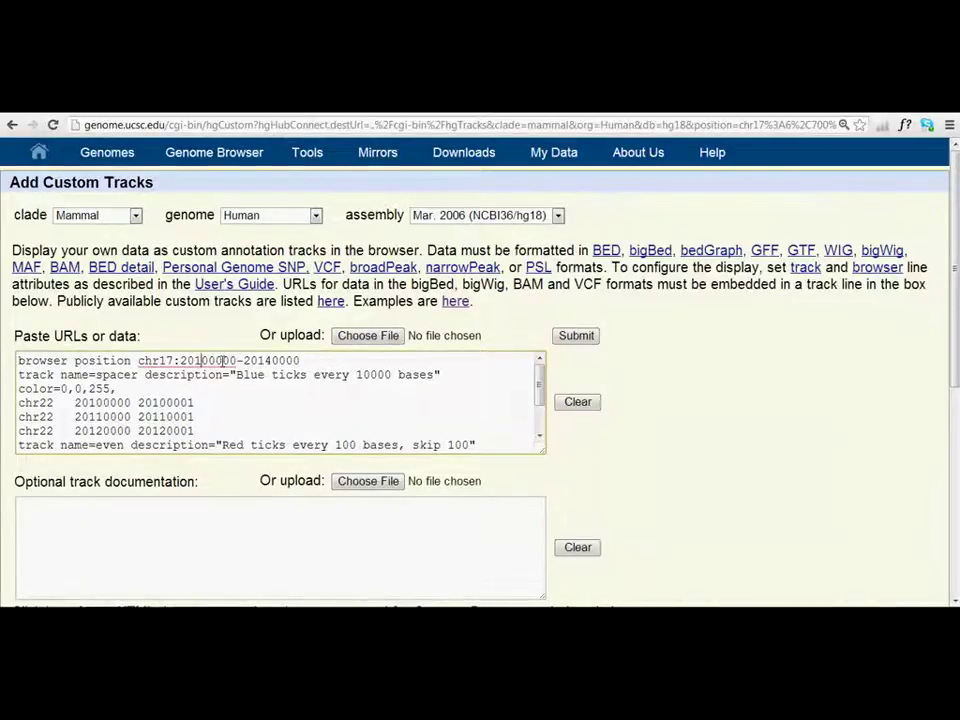
pyautogui.press('BackSpace')
pyautogui.press('BackSpace')
pyautogui.press('BackSpace')
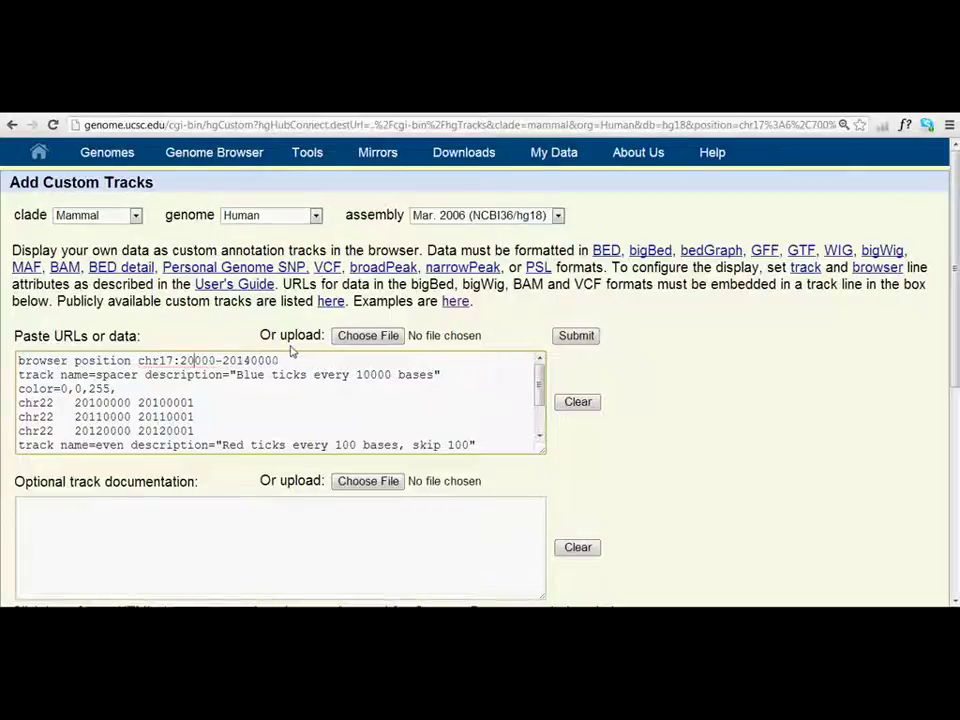
pyautogui.press('BackSpace')
pyautogui.press('BackSpace')
pyautogui.write('67')
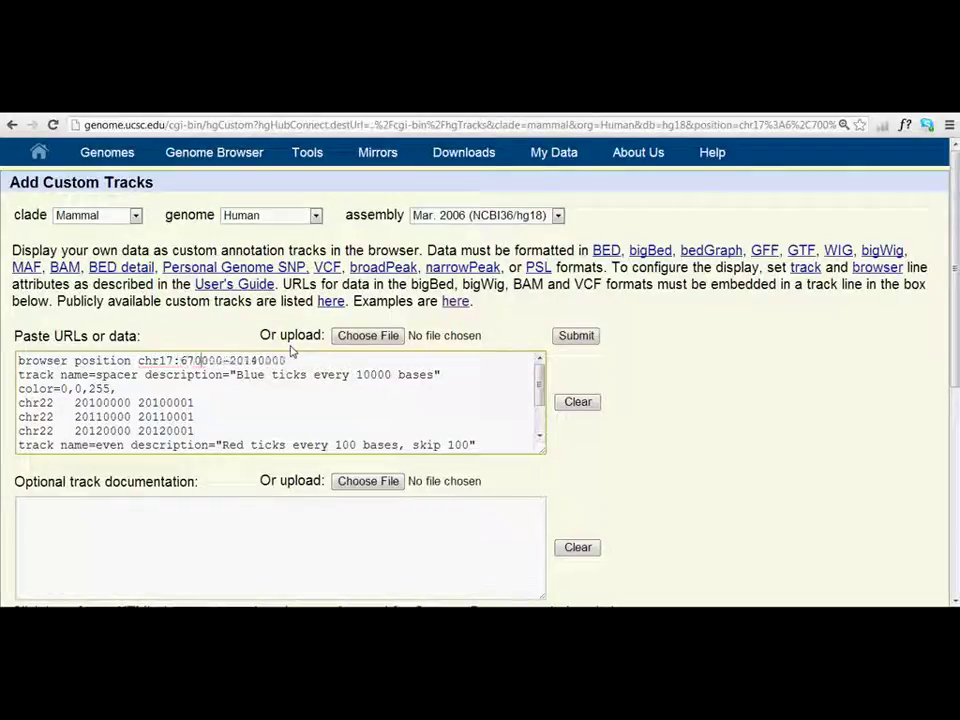
pyautogui.write('00')
# Change the position line's end coordinate to 7300000.
pyautogui.hotkey('alt', 'Tab')
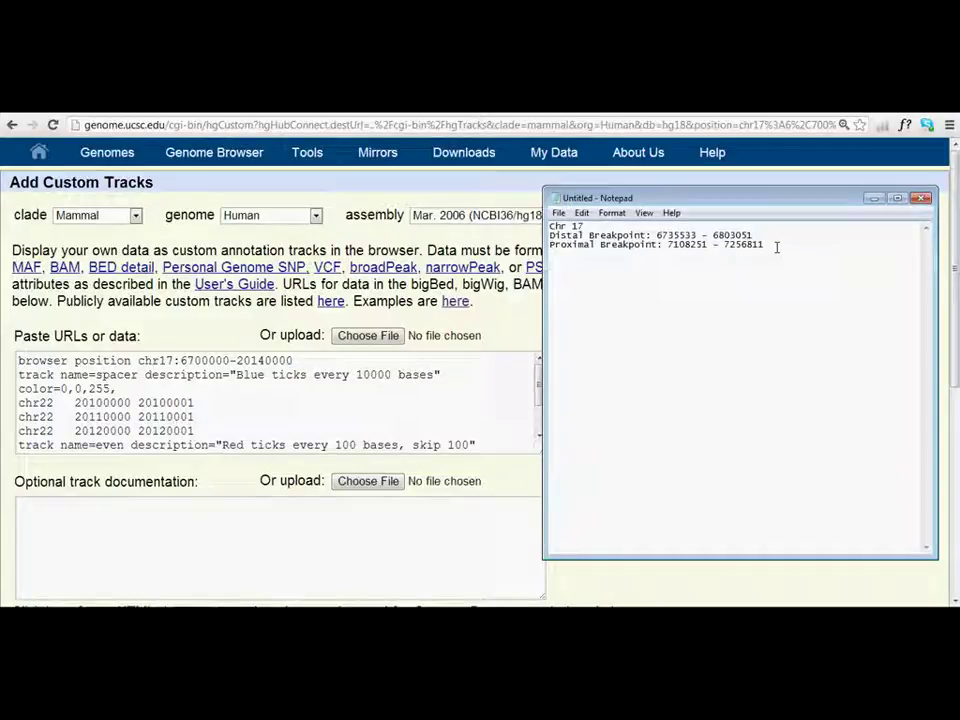
pyautogui.click(270, 360)
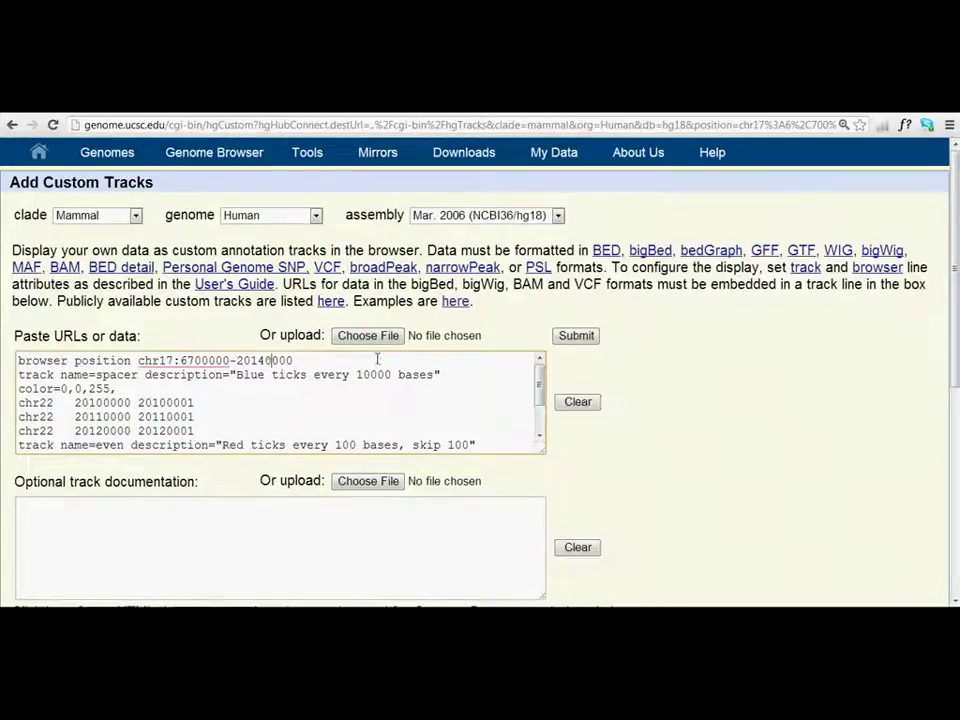
pyautogui.press('BackSpace')
pyautogui.press('BackSpace')
pyautogui.press('BackSpace')
pyautogui.press('BackSpace')
pyautogui.write('73')
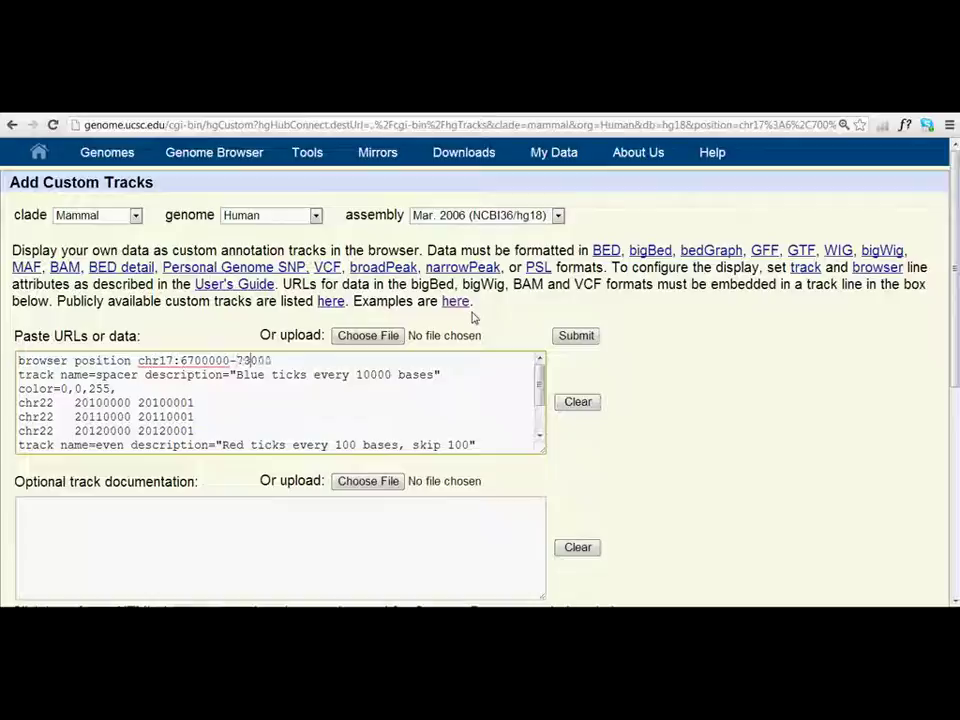
pyautogui.write('00')
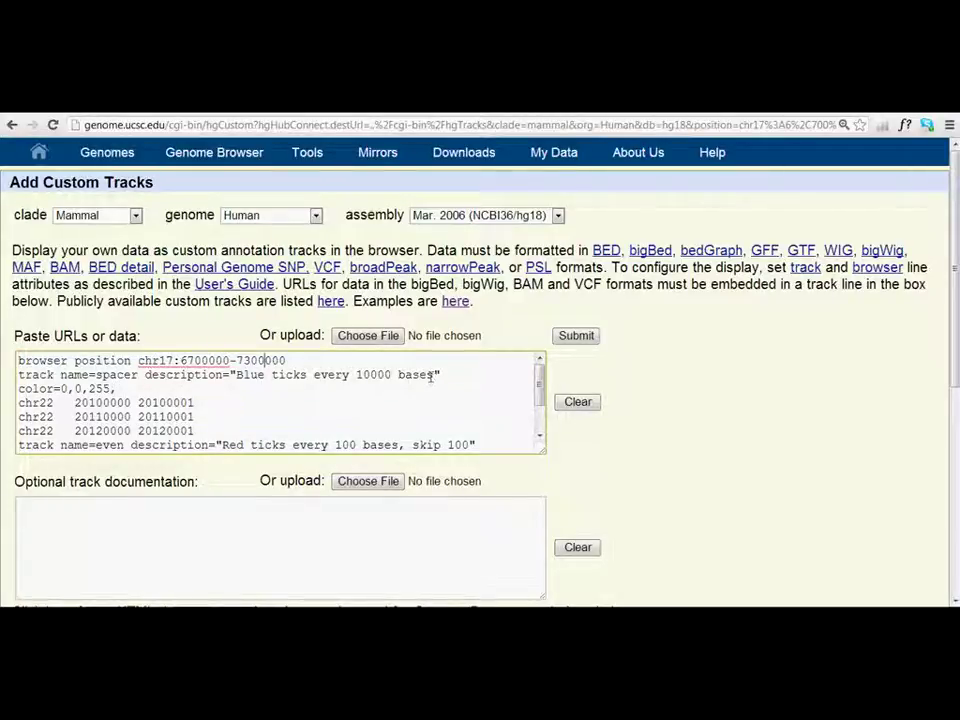
# Rename the first track's description to 'Patient MS' and check its 0,0,255 colour.
pyautogui.moveTo(435, 374); pyautogui.dragTo(236, 374)
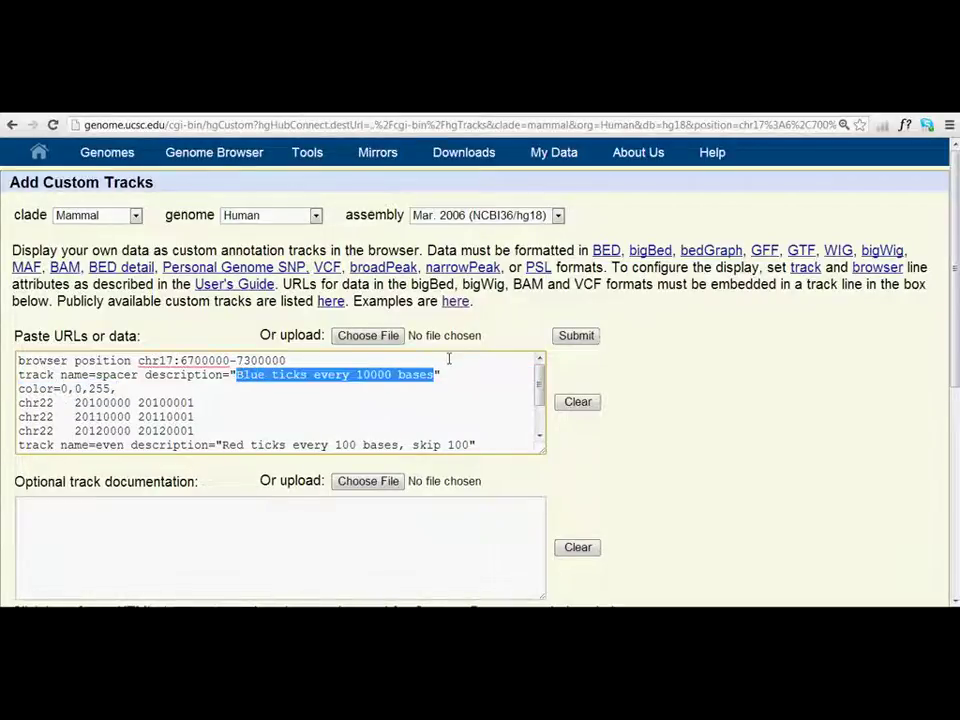
pyautogui.write('Patient ')
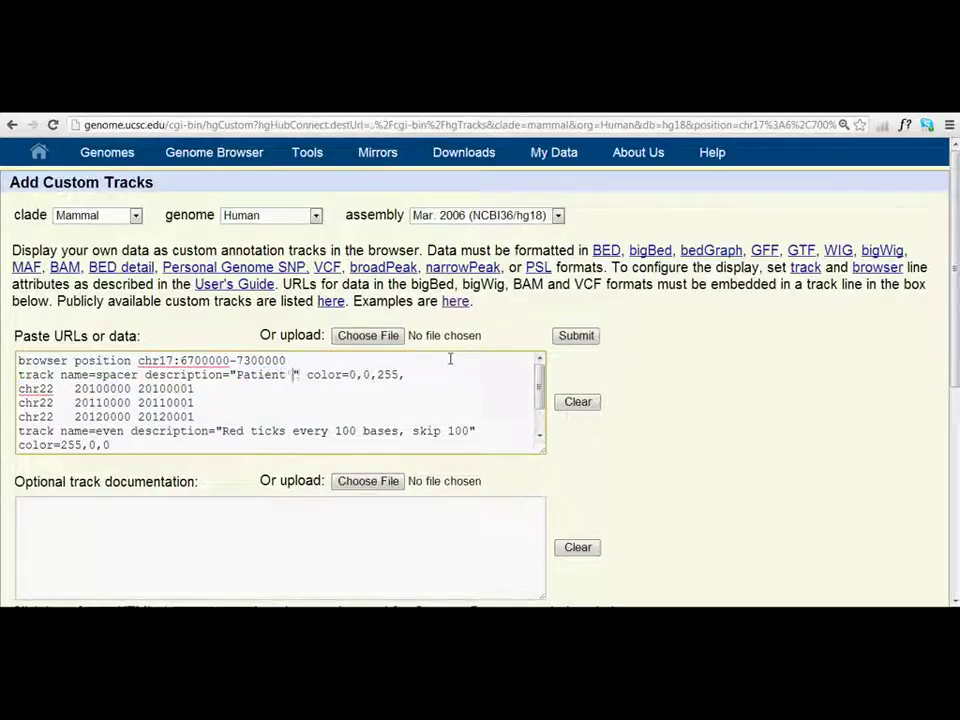
pyautogui.write('1')
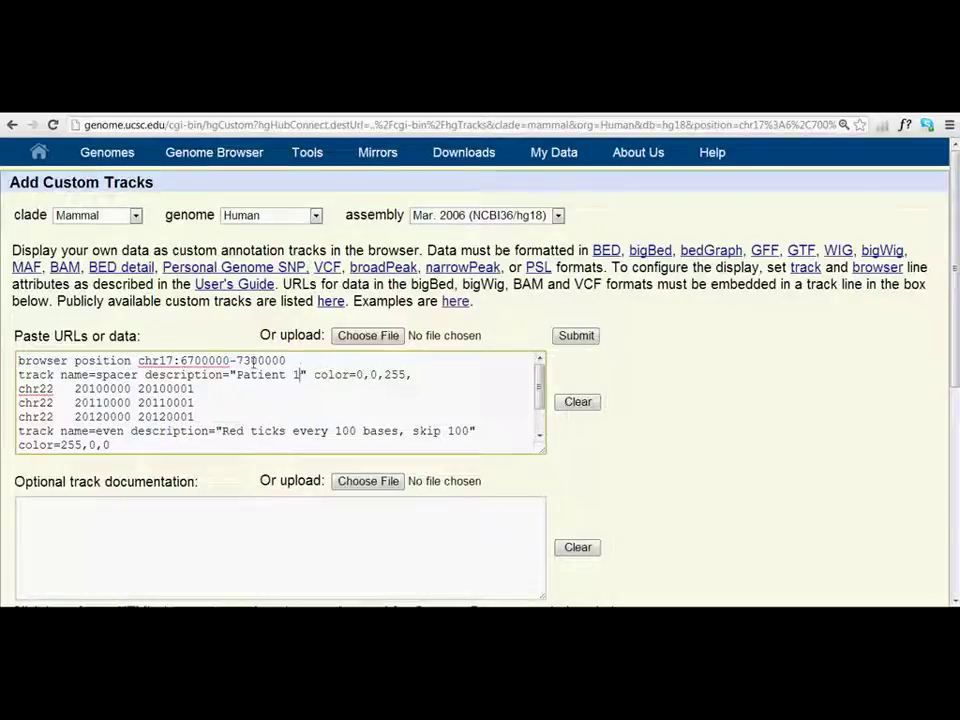
pyautogui.press('BackSpace')
pyautogui.write('MS')
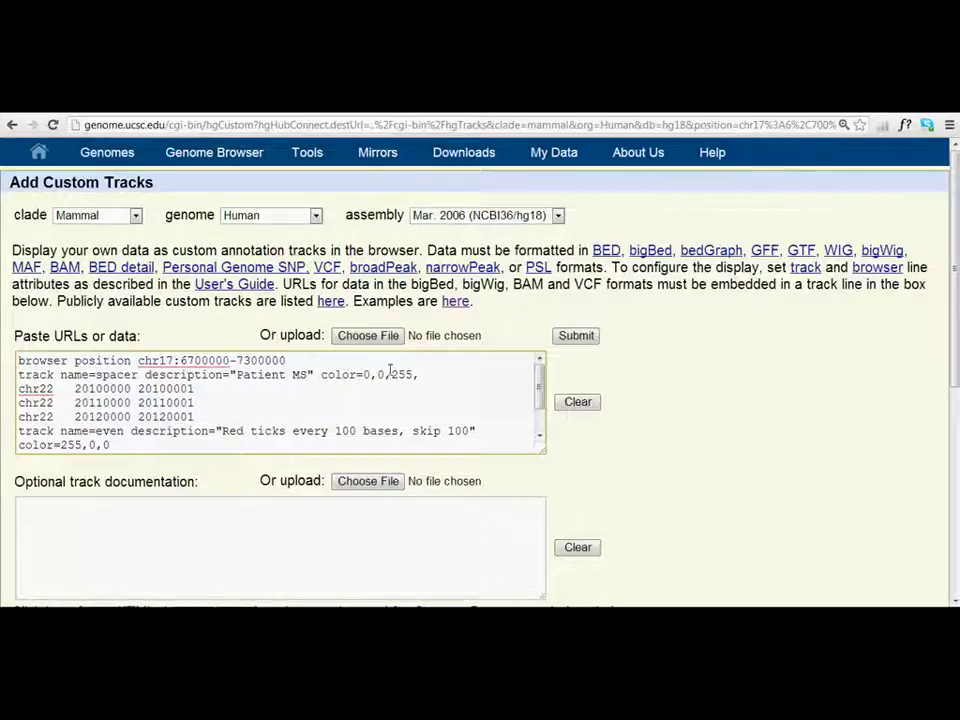
pyautogui.doubleClick(366, 374)
pyautogui.click(414, 374)
# Set the first data line's start to the distal breakpoint 6735533.
pyautogui.write(',')
pyautogui.hotkey('alt', 'Tab')
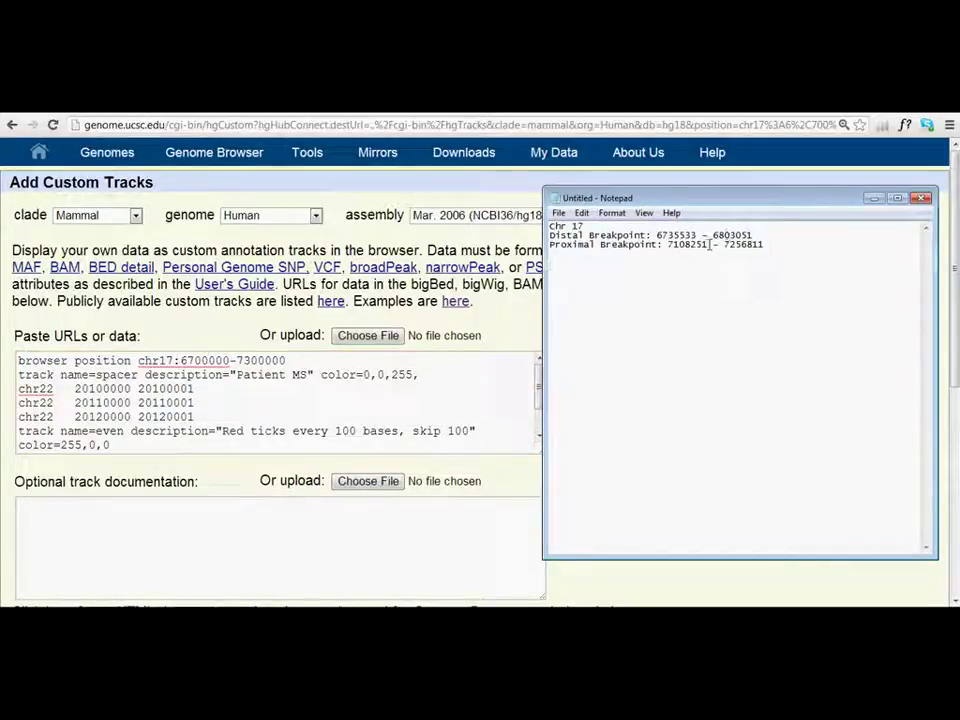
pyautogui.moveTo(697, 234); pyautogui.dragTo(657, 237)
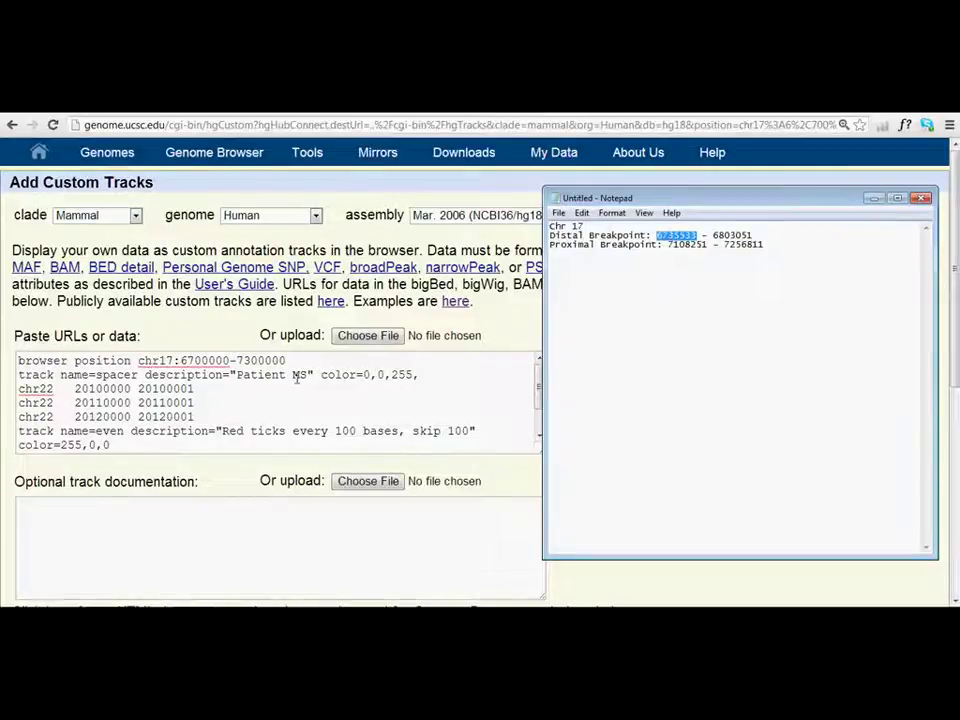
pyautogui.click(141, 388)
pyautogui.moveTo(133, 388); pyautogui.dragTo(75, 389)
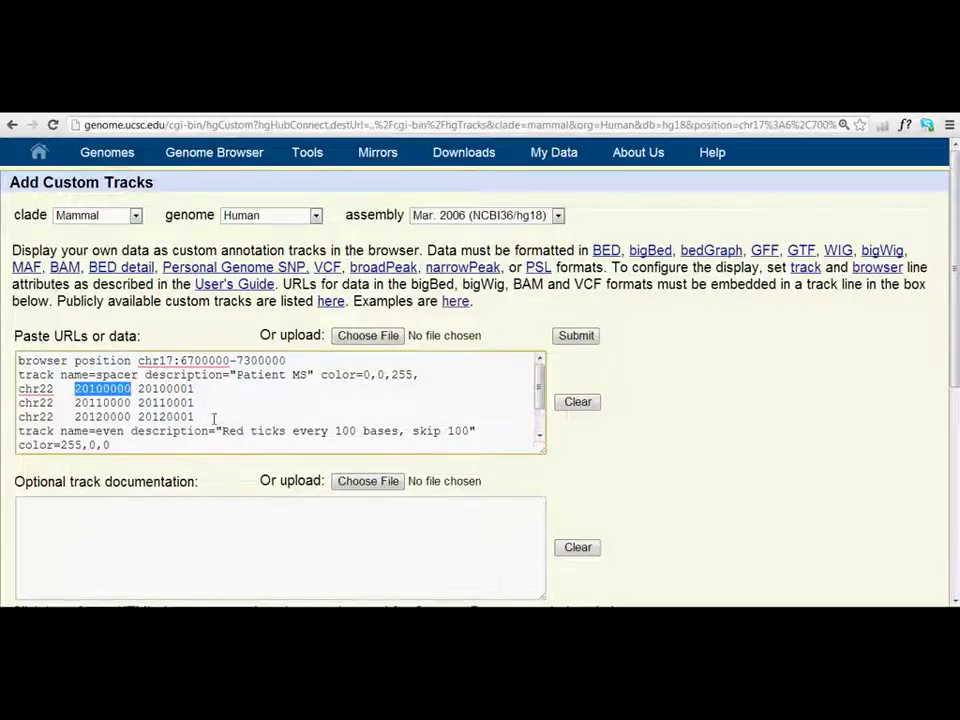
pyautogui.write('6735533')
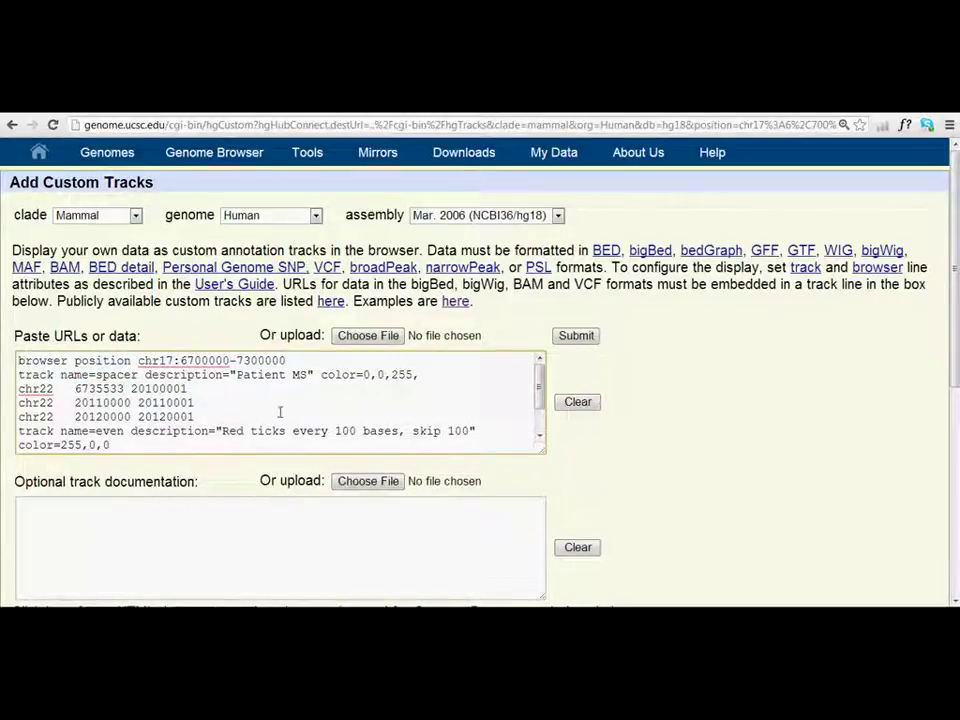
# Change chr22 to chr17 on that line and begin replacing the end coordinate.
pyautogui.moveTo(18, 388); pyautogui.dragTo(53, 388)
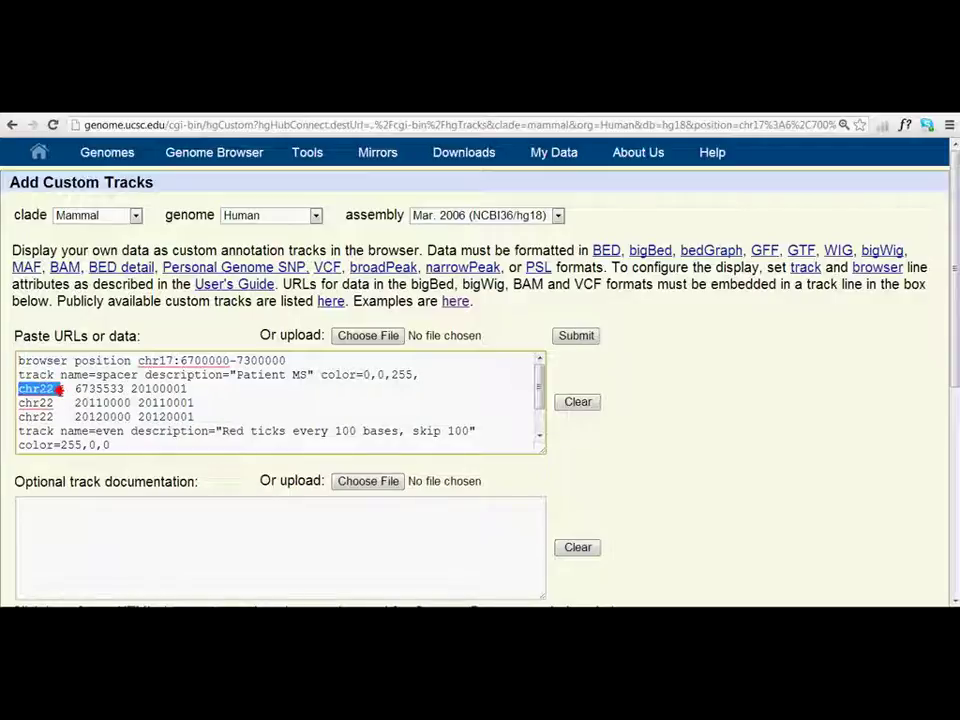
pyautogui.click(48, 388)
pyautogui.click(55, 388)
pyautogui.press('BackSpace')
pyautogui.press('BackSpace')
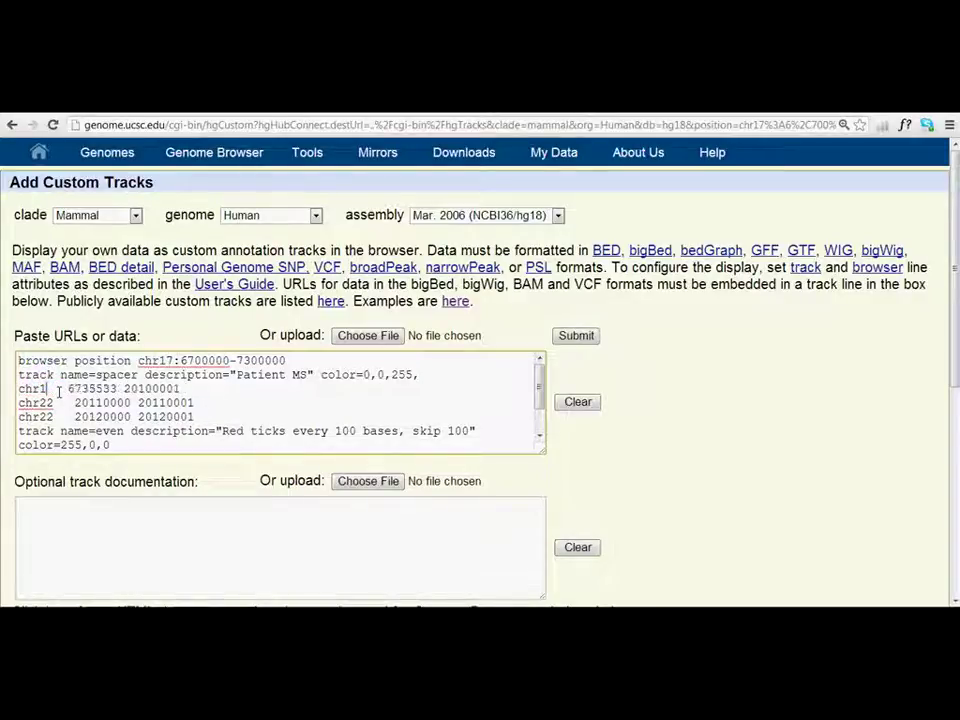
pyautogui.write('17')
pyautogui.moveTo(75, 389); pyautogui.dragTo(124, 388)
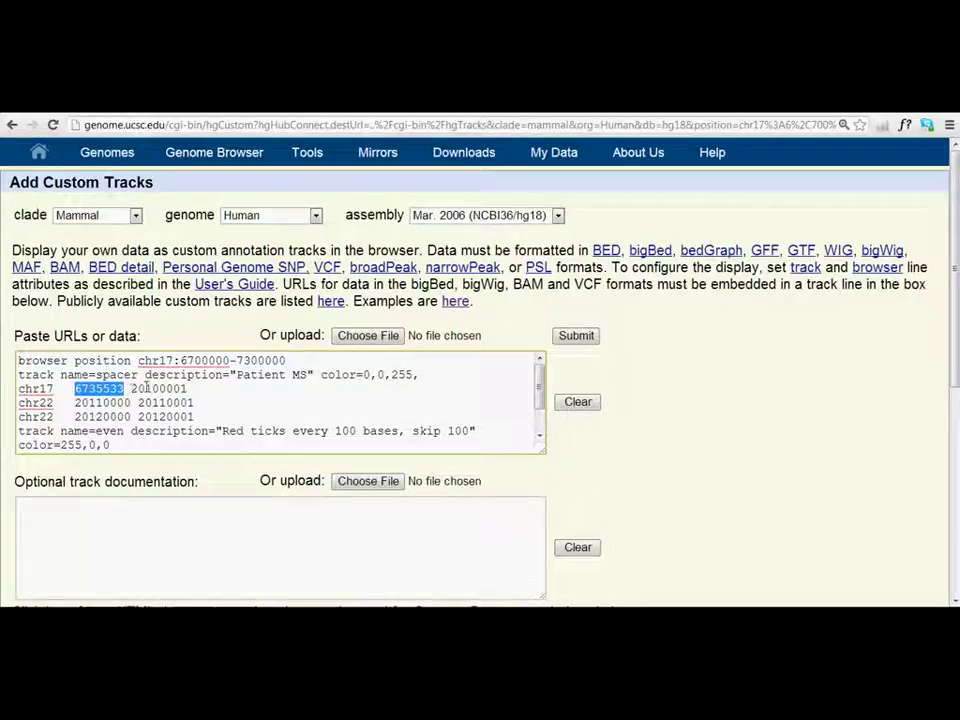
pyautogui.moveTo(189, 389); pyautogui.dragTo(131, 389)
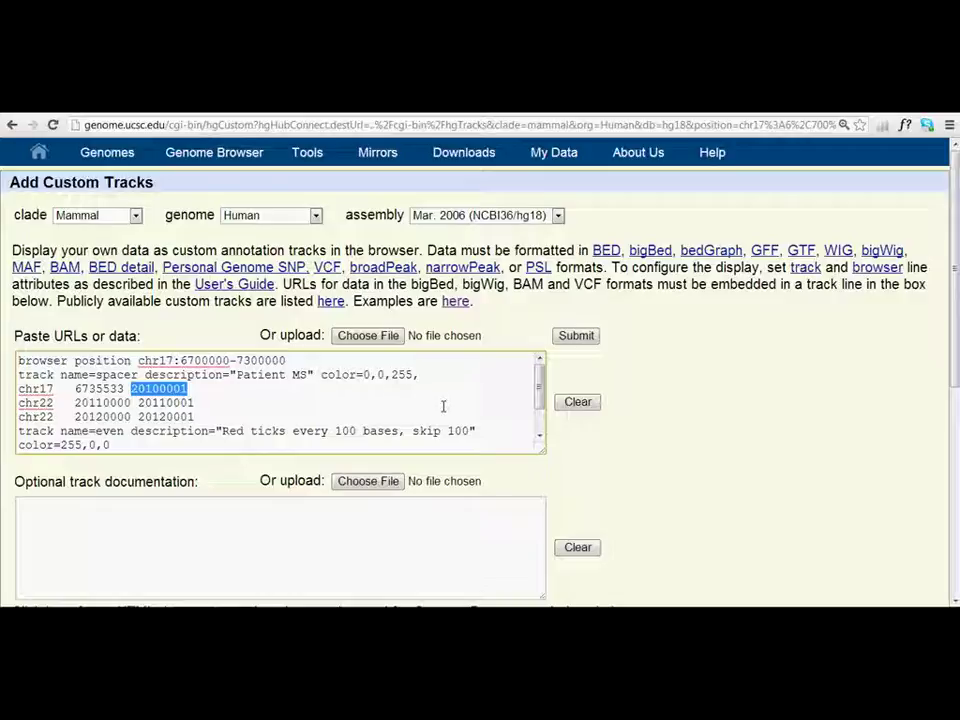
pyautogui.write('6')
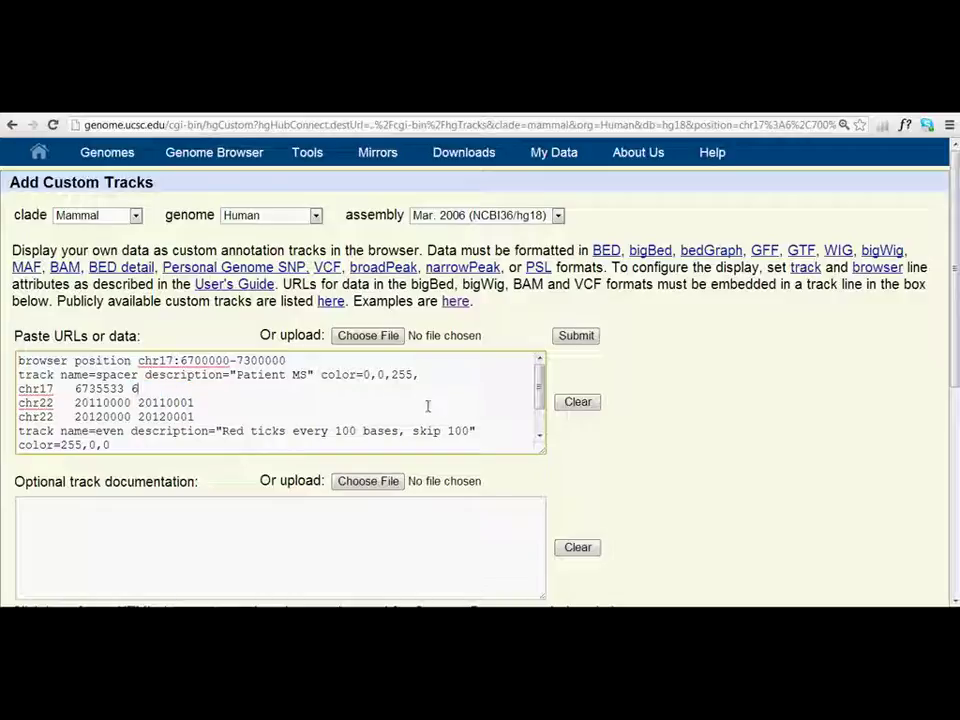
# Delete the leftover chr22 lines and the Red ticks example track block.
pyautogui.moveTo(228, 420); pyautogui.dragTo(20, 400)
pyautogui.press('BackSpace')
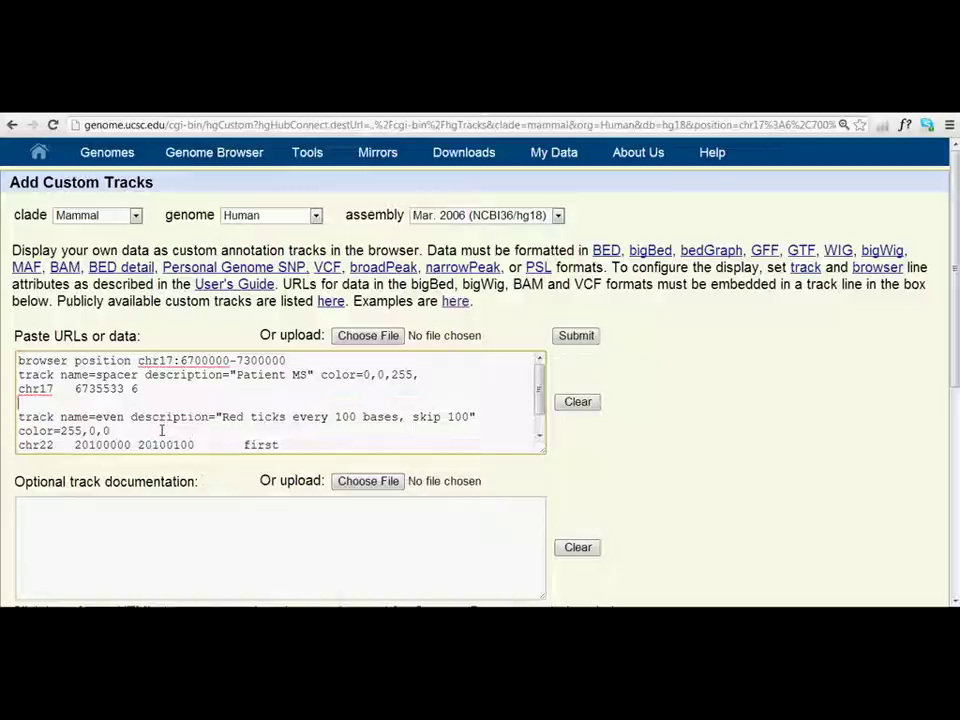
pyautogui.scroll(-1, 330, 440)
pyautogui.moveTo(330, 446); pyautogui.dragTo(20, 388)
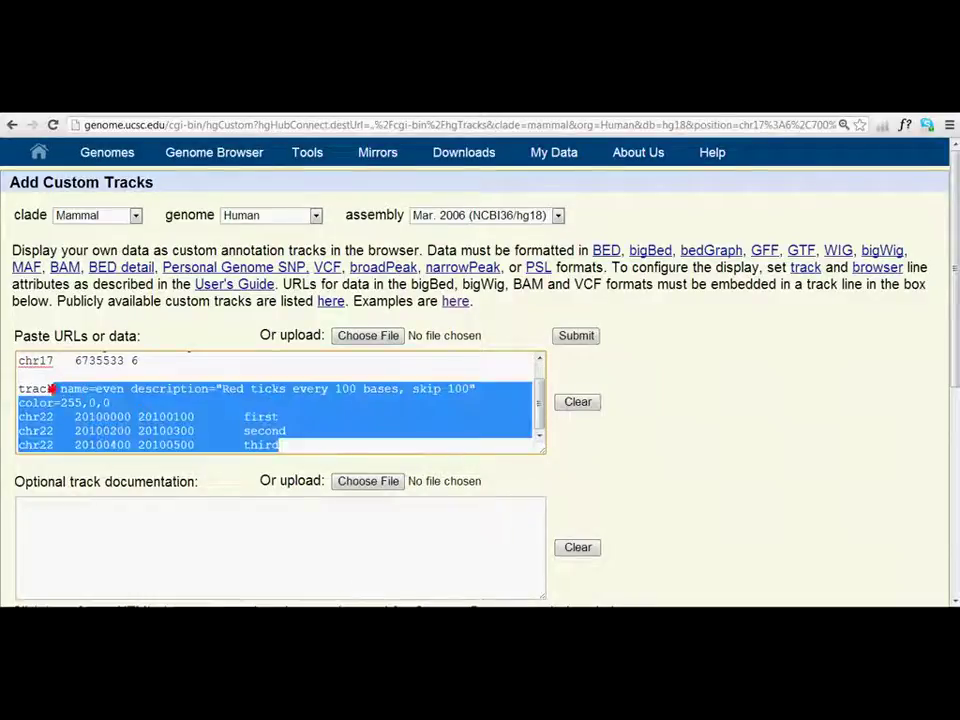
pyautogui.press('BackSpace')
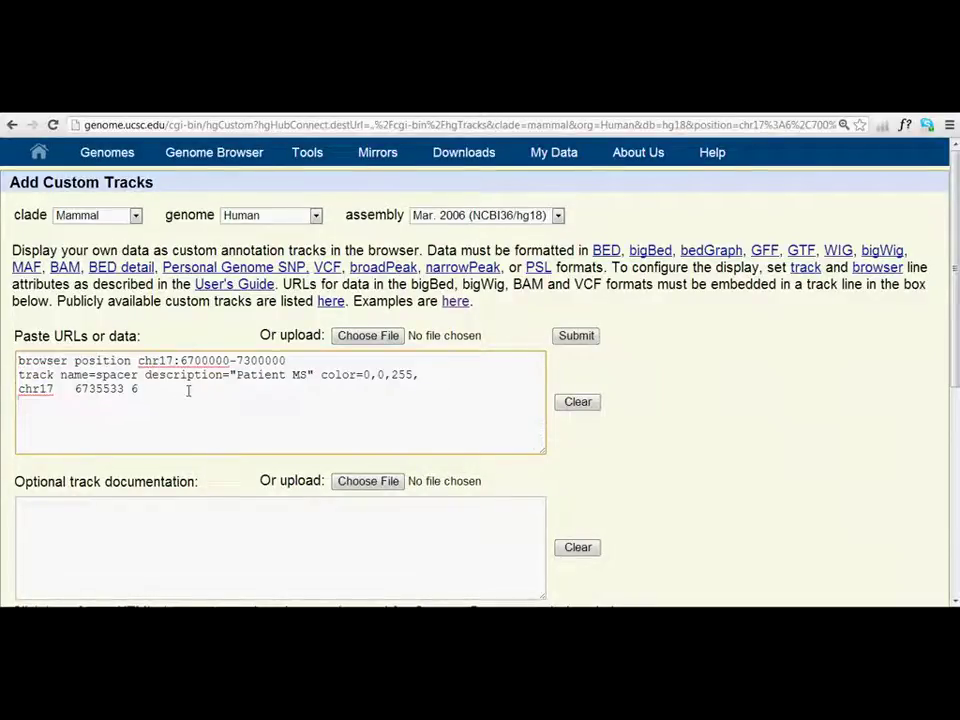
# Paste the proximal breakpoint 7256811 as the end coordinate and submit the Patient MS track.
pyautogui.hotkey('alt', 'Tab')
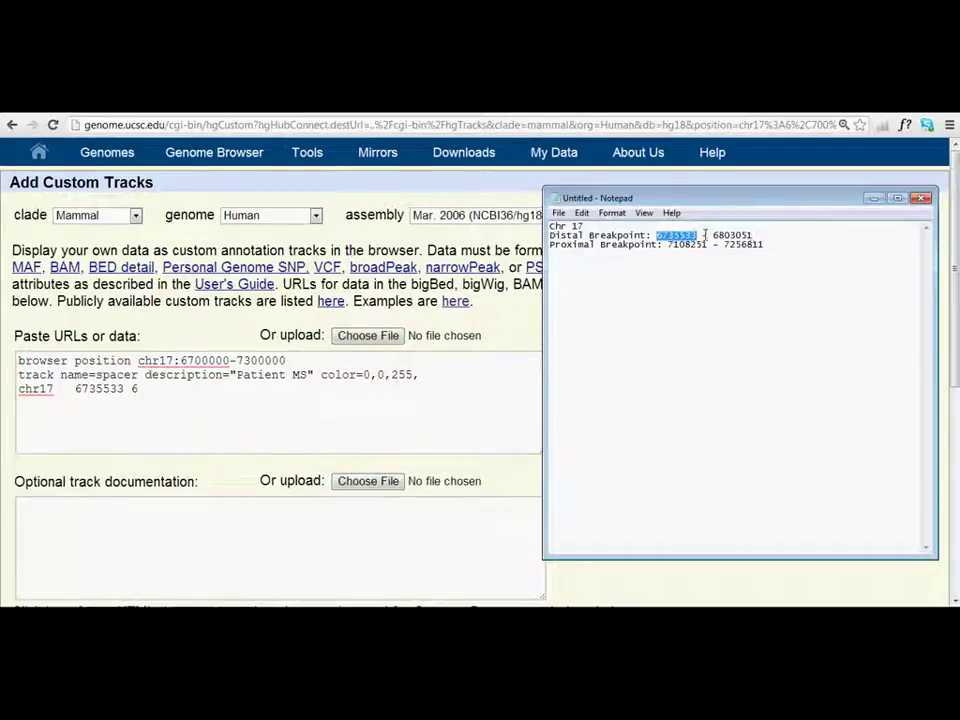
pyautogui.click(658, 235)
pyautogui.moveTo(657, 235); pyautogui.dragTo(695, 236)
pyautogui.moveTo(764, 244); pyautogui.dragTo(724, 244)
pyautogui.hotkey('ctrl', 'c')
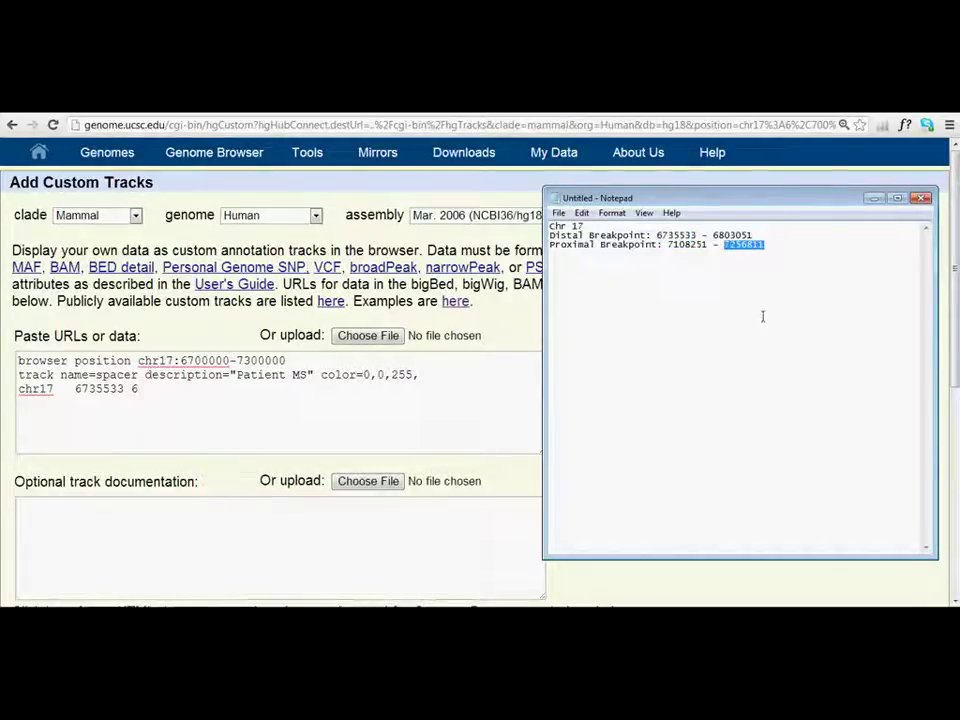
pyautogui.click(149, 390)
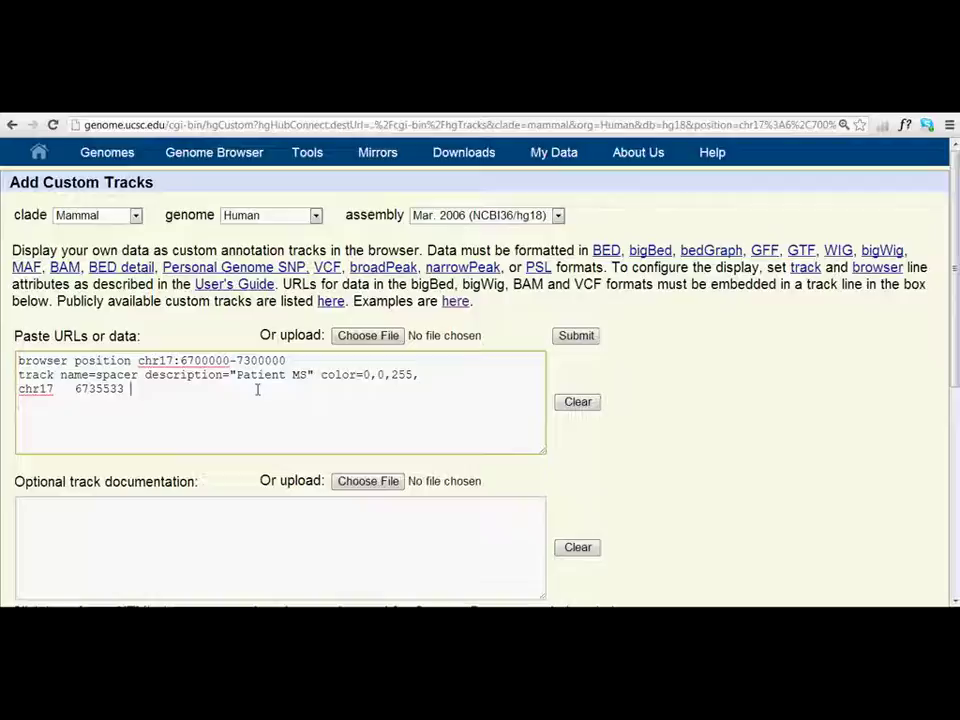
pyautogui.hotkey('ctrl', 'v')
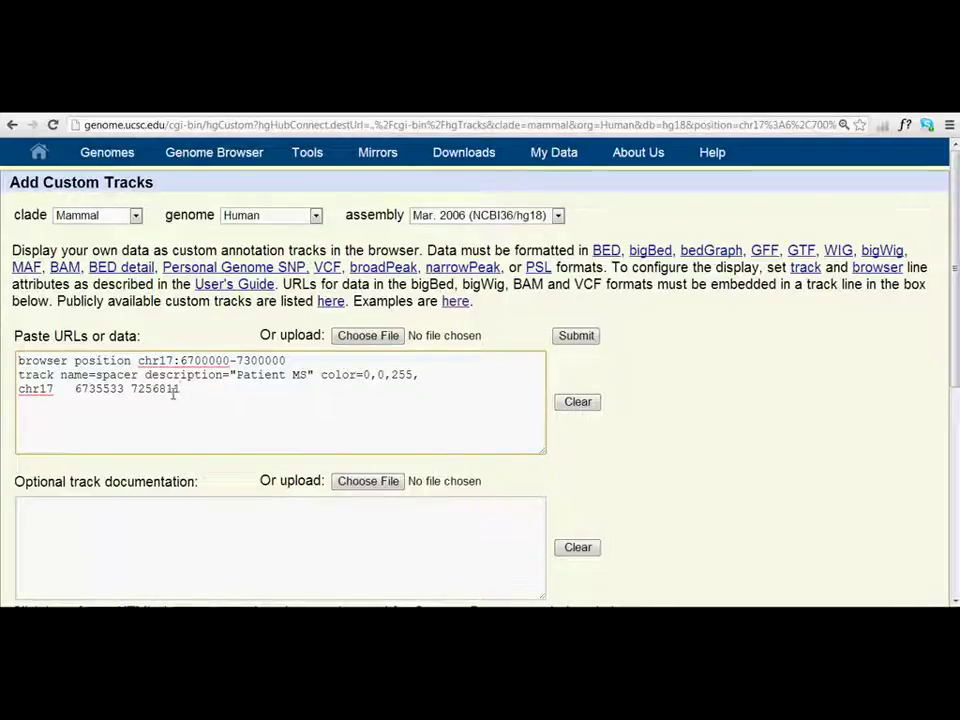
pyautogui.click(575, 336)
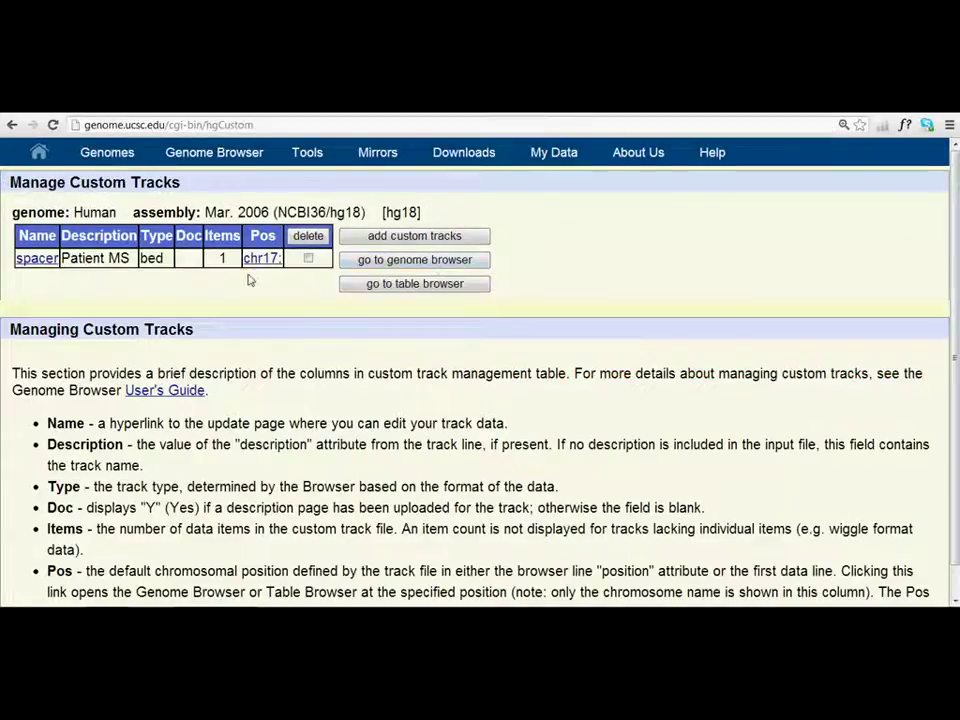
pyautogui.click(429, 262)
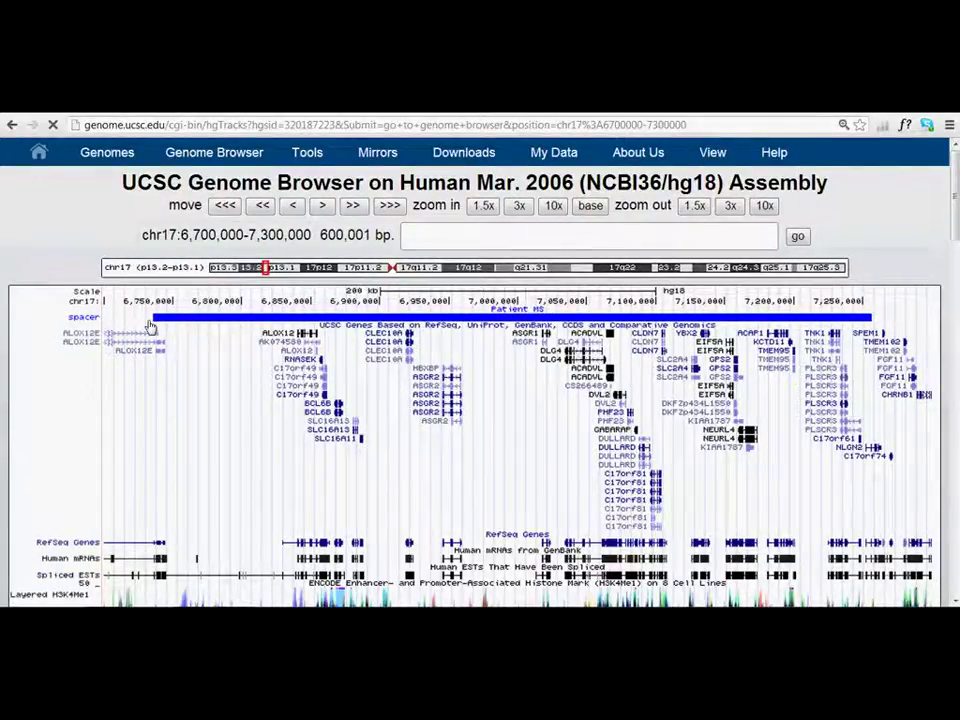
# Switch between browser and notes to confirm the blue track spans 6735533–7256811.
pyautogui.hotkey('alt', 'Tab')
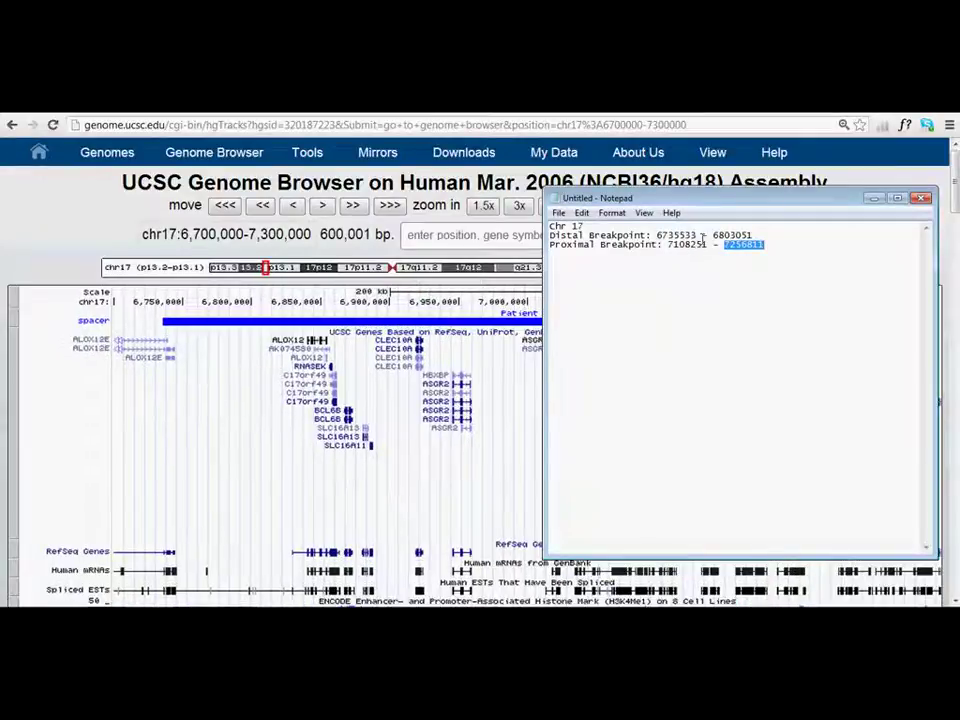
pyautogui.hotkey('alt', 'Tab')
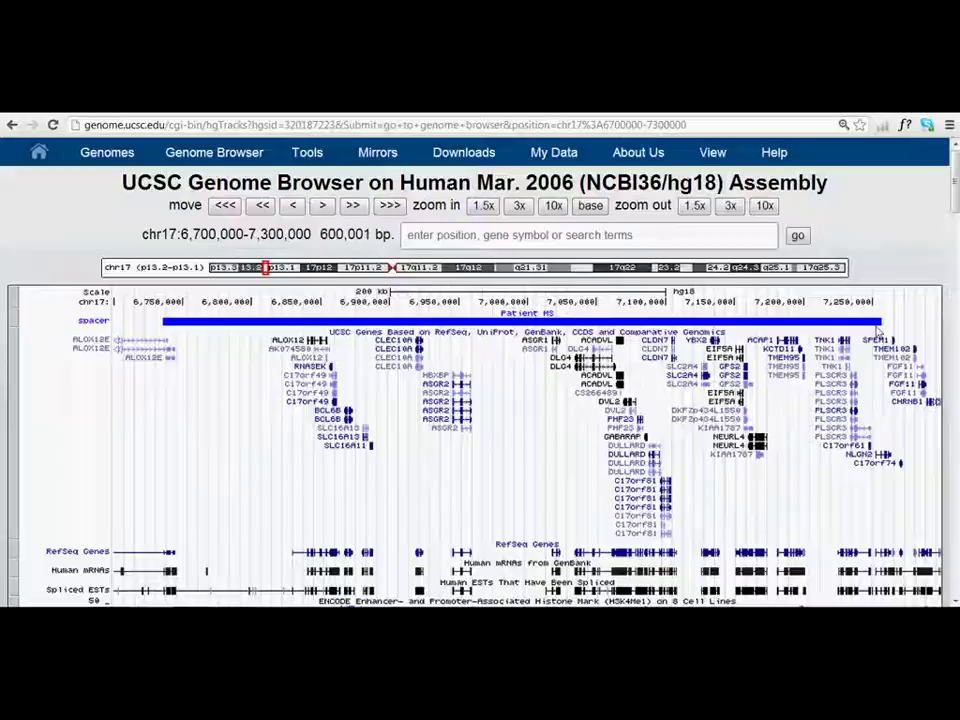
pyautogui.hotkey('alt', 'Tab')
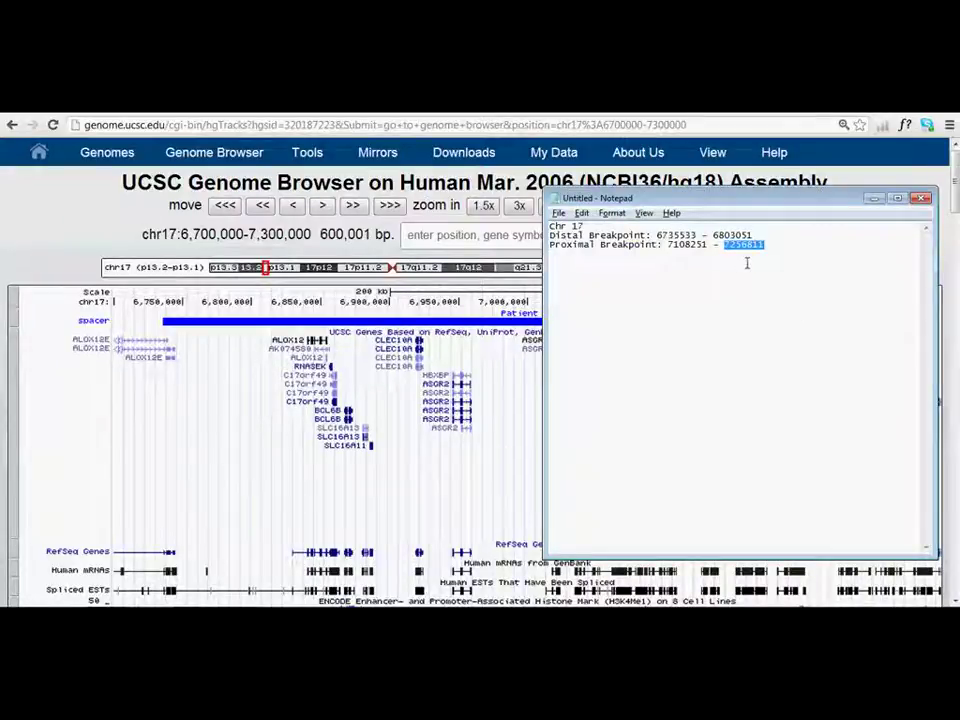
pyautogui.hotkey('alt', 'Tab')
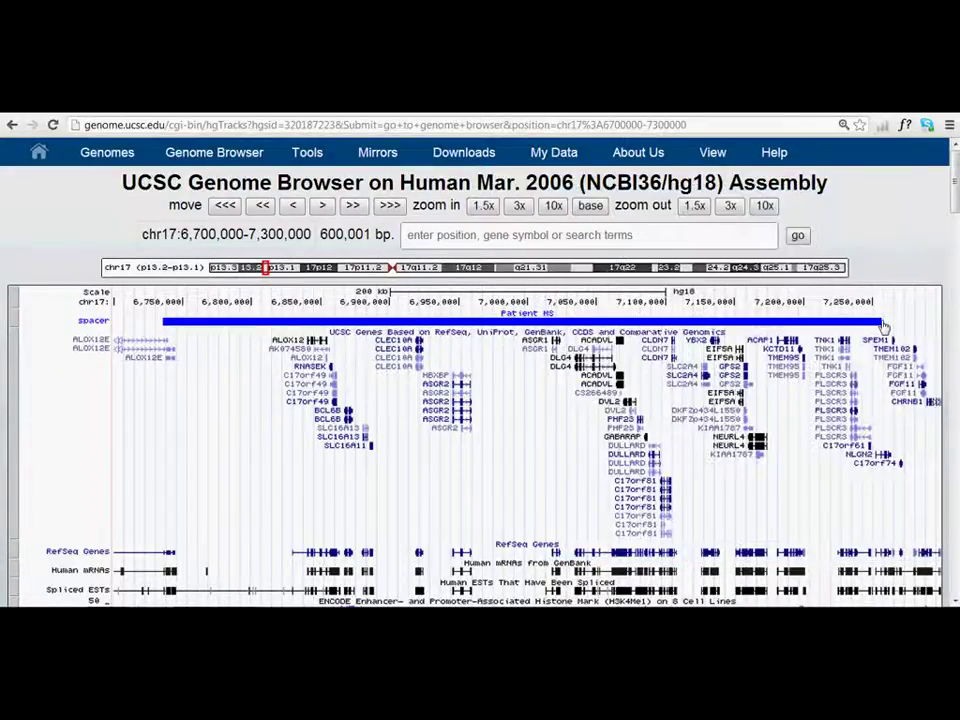
pyautogui.hotkey('alt', 'Tab')
pyautogui.hotkey('alt', 'Tab')
pyautogui.press('Tab')
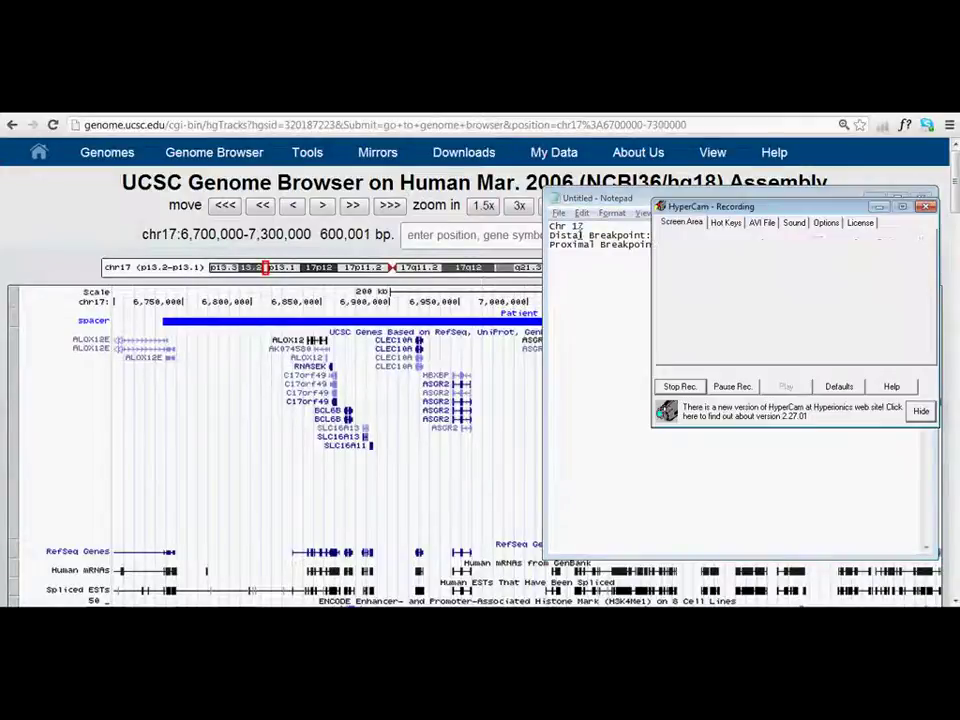